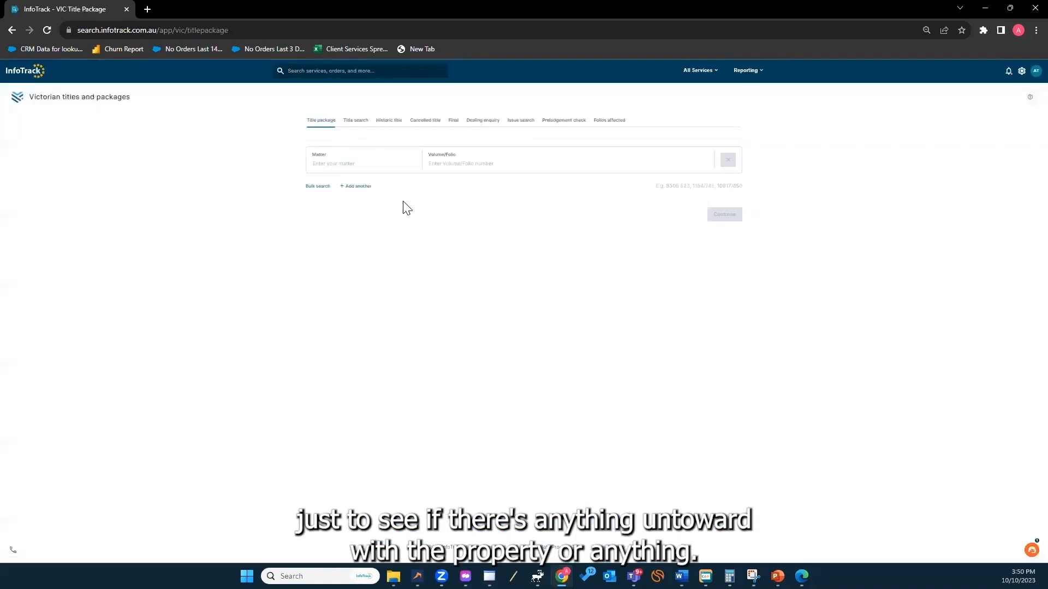
Fill in the title package request with matter "at test" and the example volume/folio 8305 523.
left_click(339, 164)
type("a")
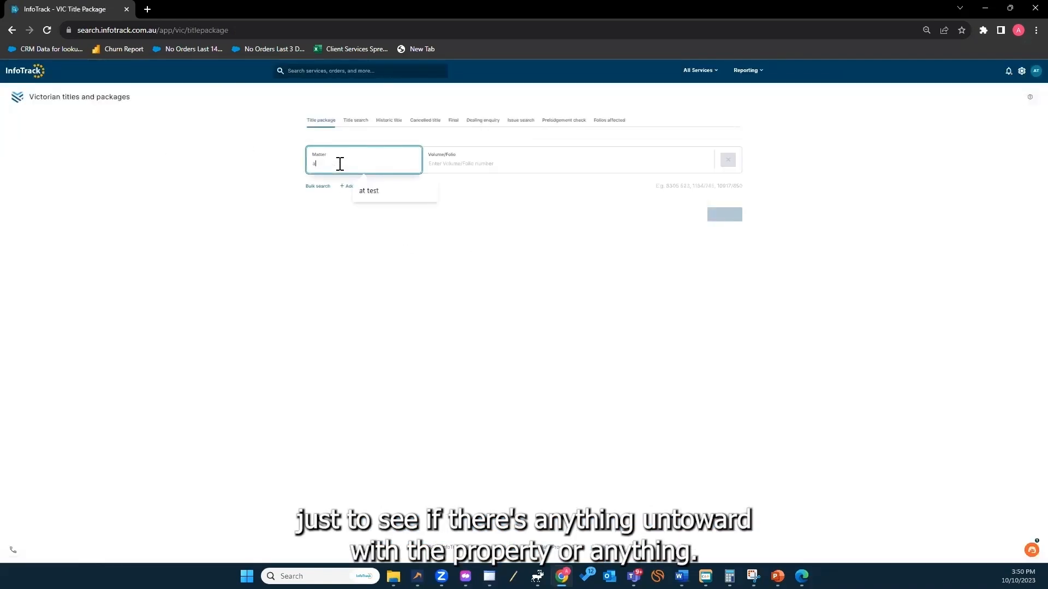
type("t test")
left_click(465, 290)
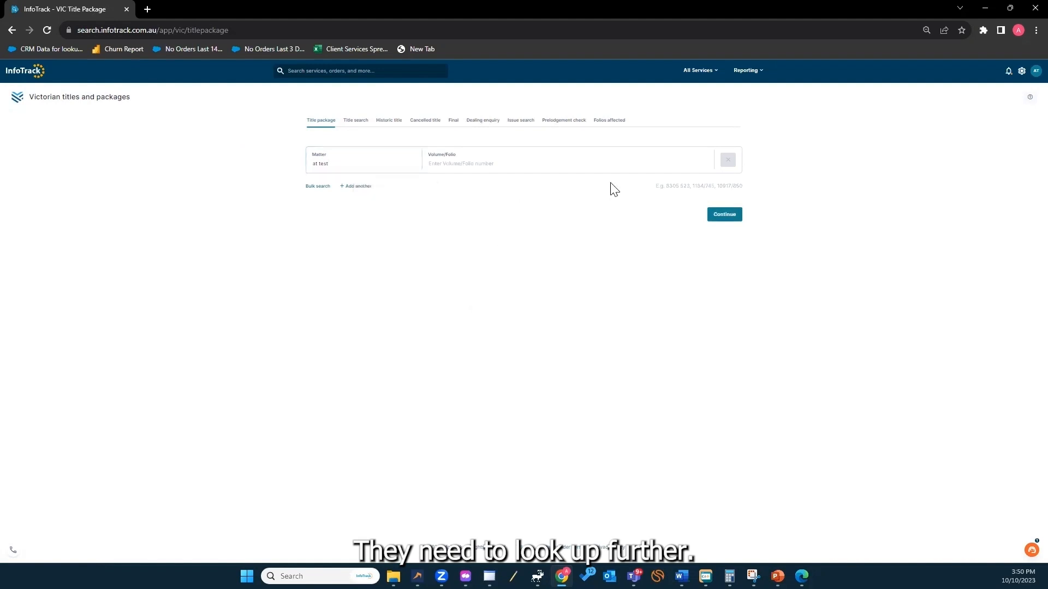
left_click_drag(689, 187, 671, 187)
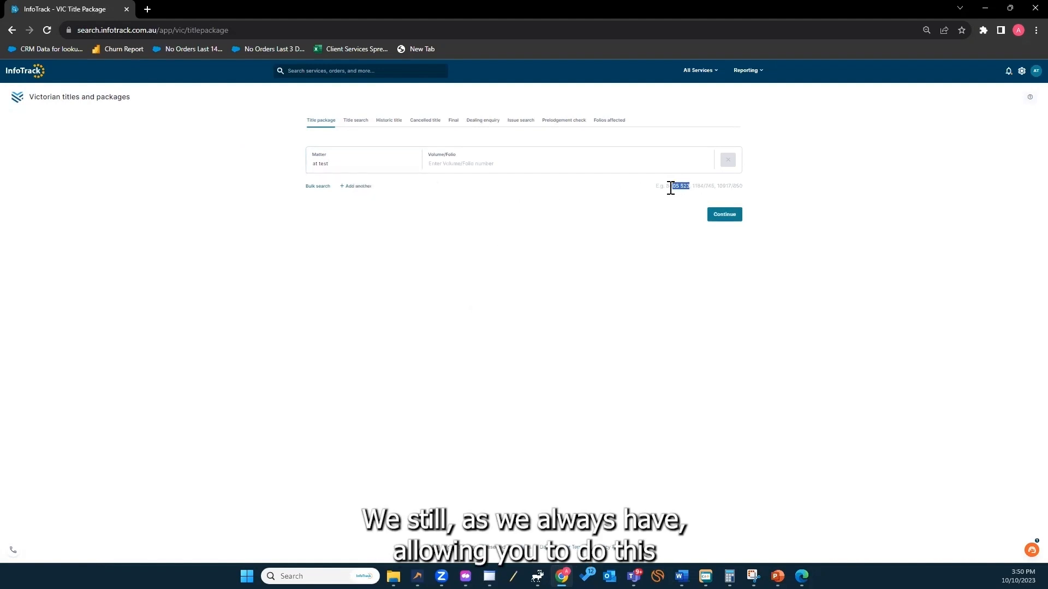
left_click(691, 187)
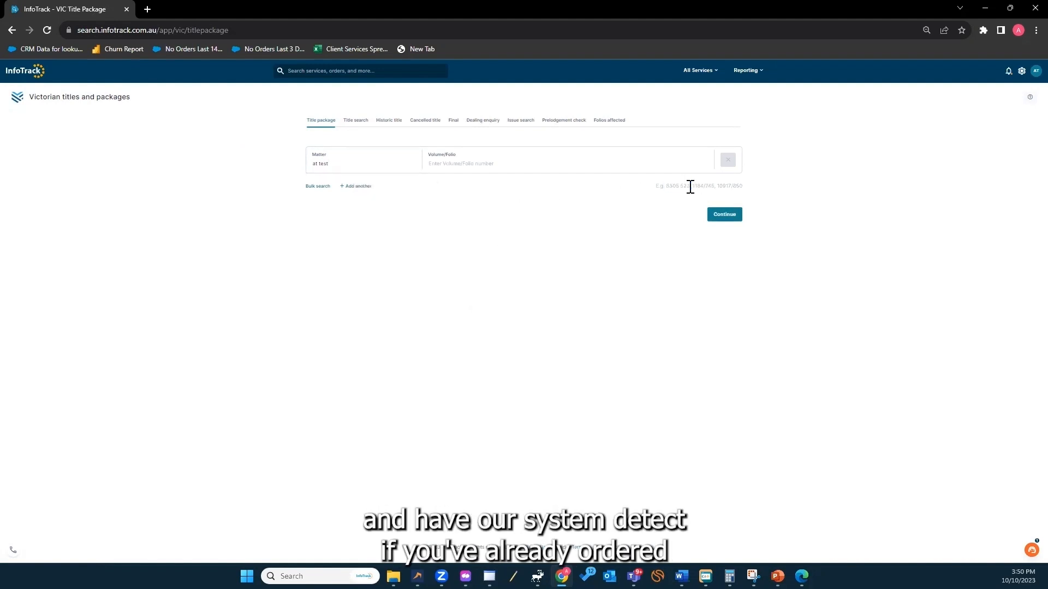
left_click_drag(678, 187, 665, 187)
key("ctrl+c")
left_click(560, 163)
key("ctrl+v")
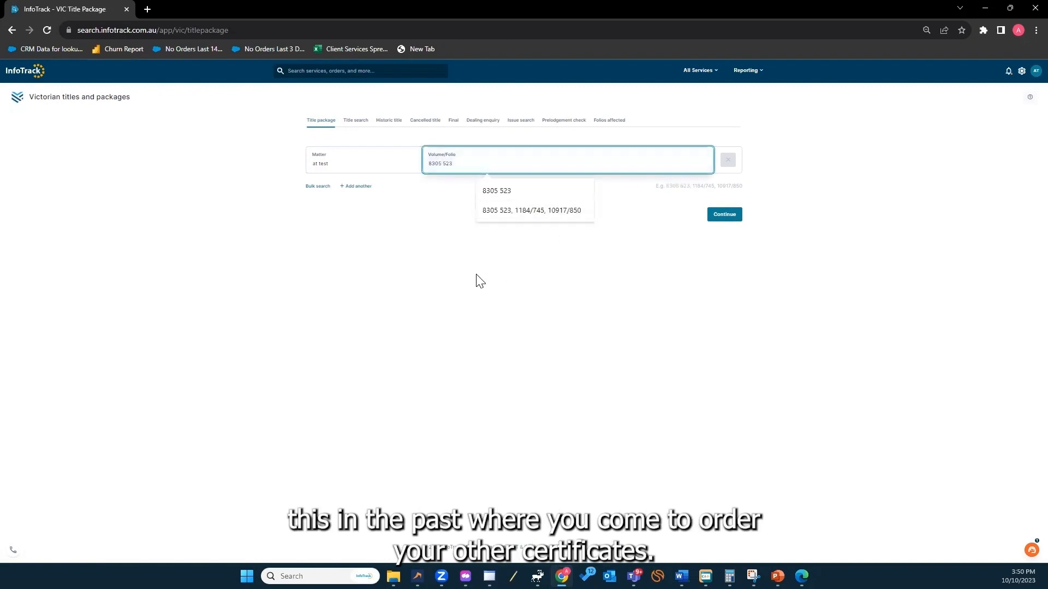
left_click(393, 240)
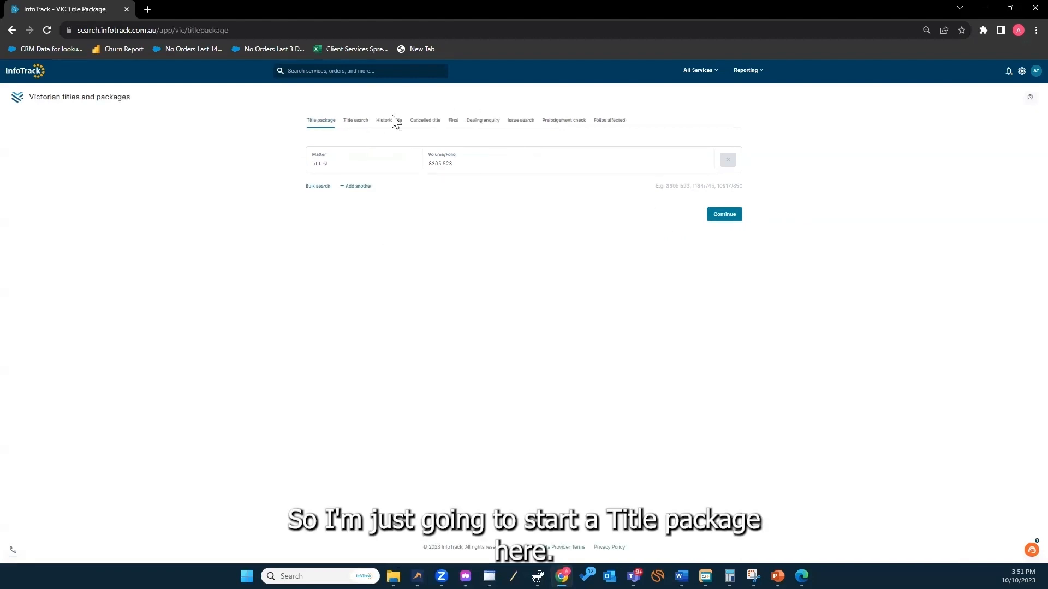
left_click(470, 166)
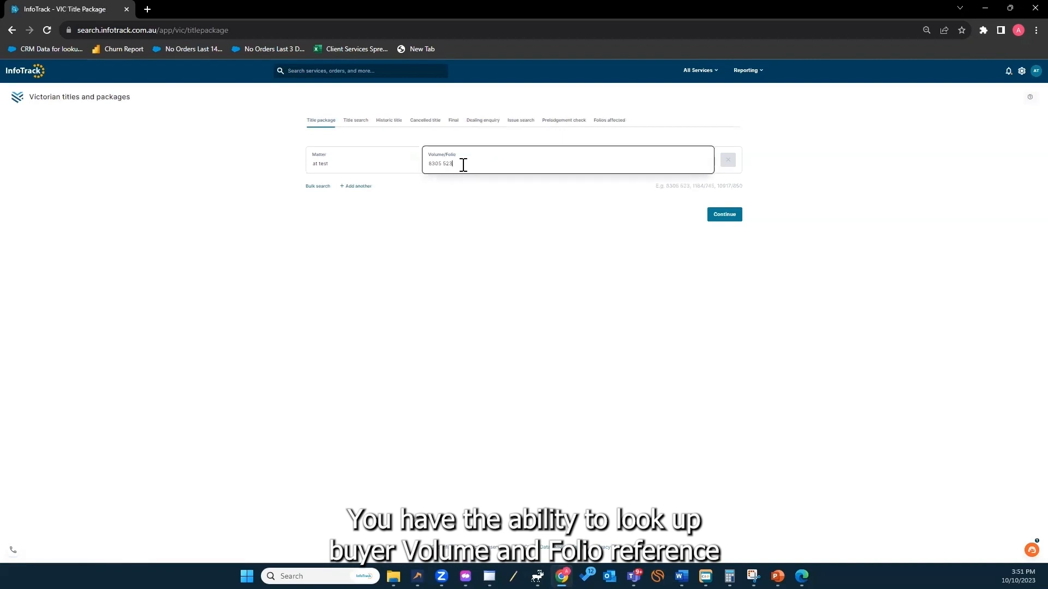
Switch to a title search by address and enter the beginning of the property's street address.
left_click(353, 122)
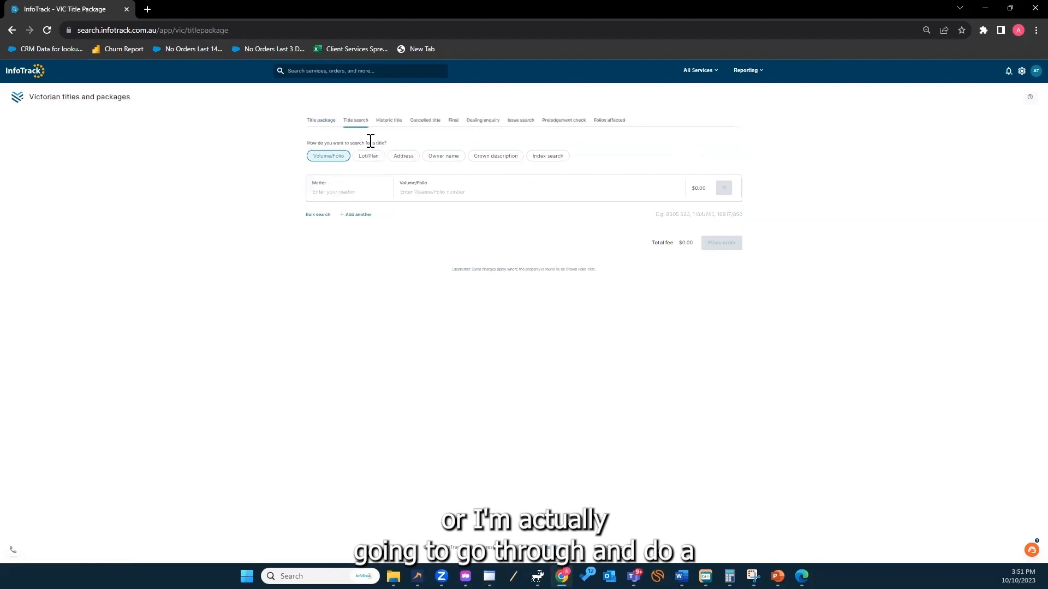
left_click(406, 157)
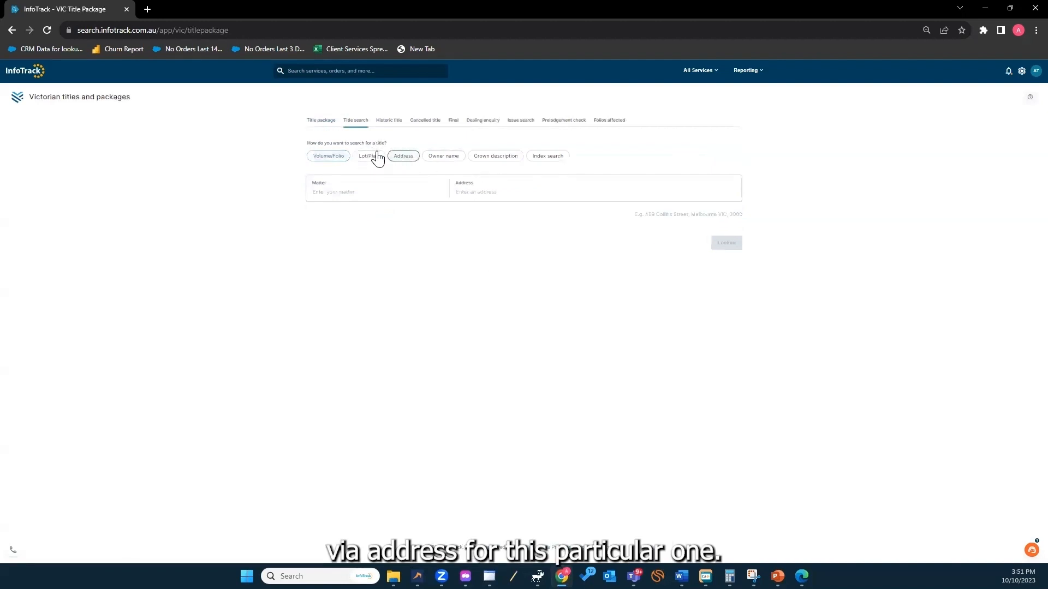
left_click(549, 193)
left_click_drag(744, 214, 483, 195)
key("BackSpace")
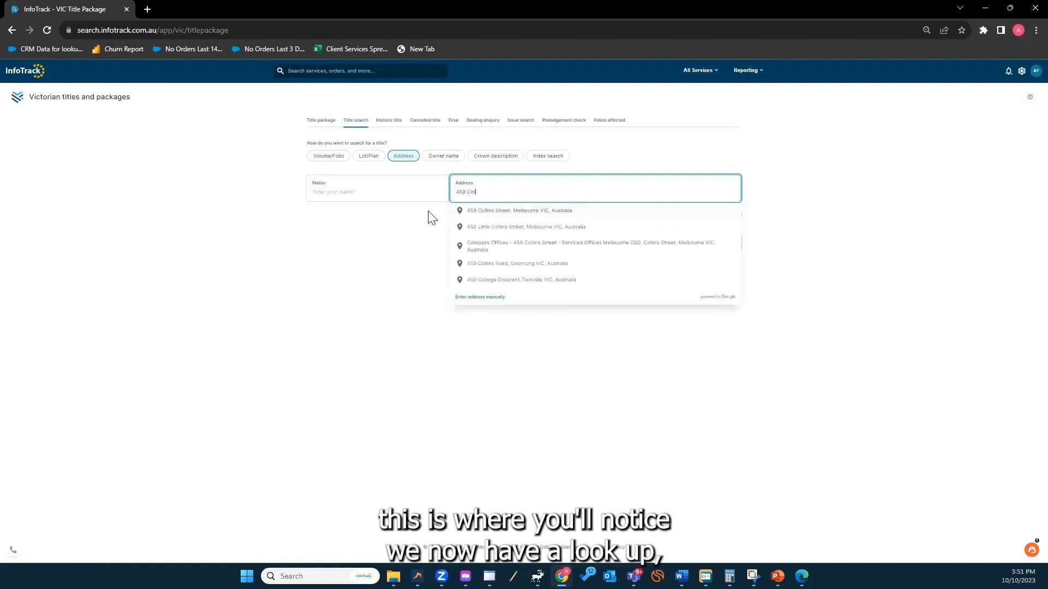
Set the matter to "at test", pick the property's Melbourne address from the suggestions and look it up.
left_click(371, 191)
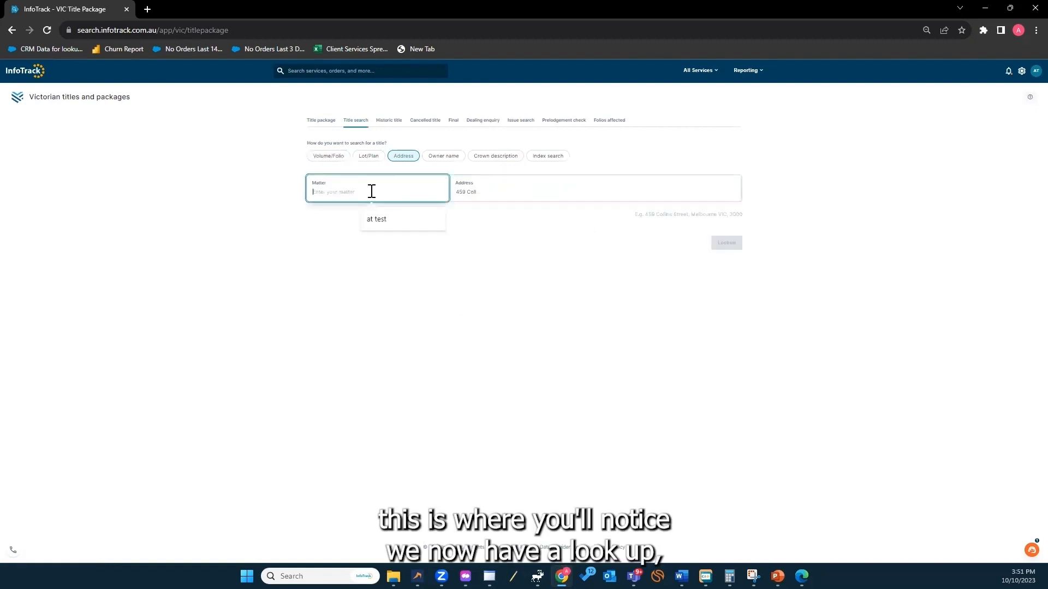
type("at te")
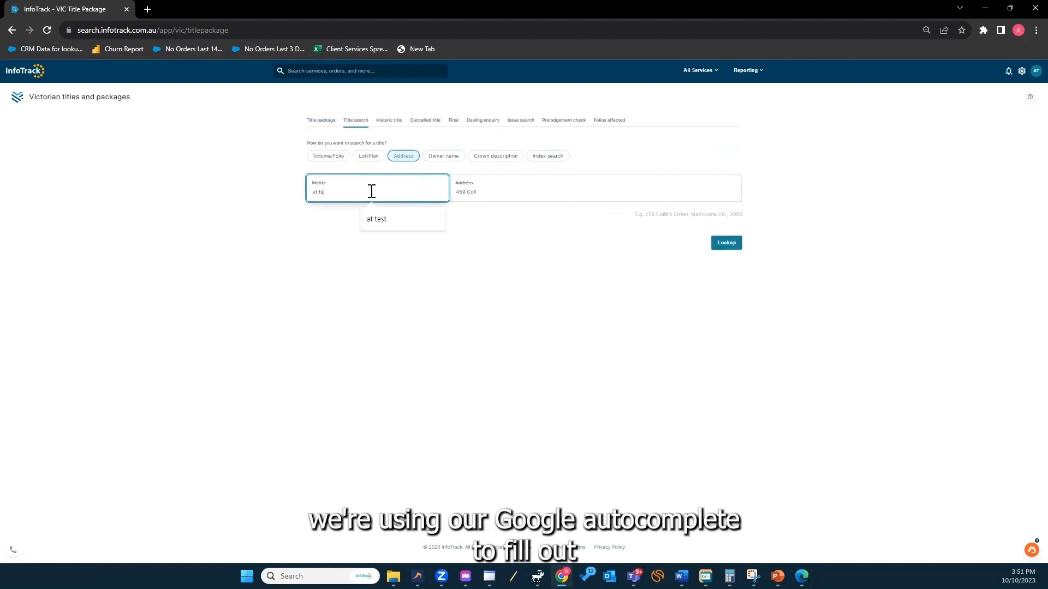
type("st")
left_click(496, 194)
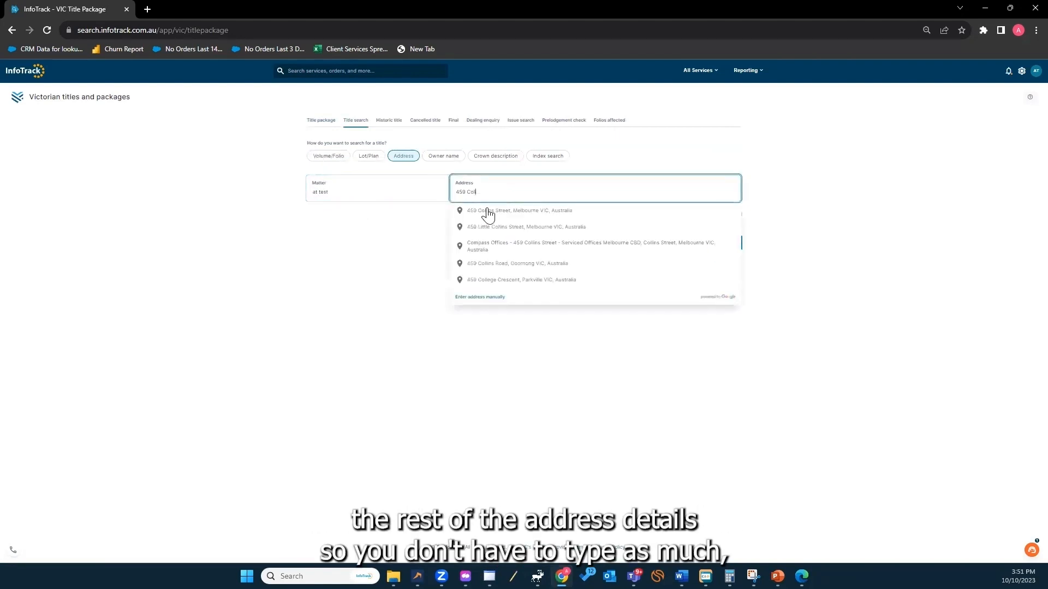
key("BackSpace")
key("BackSpace")
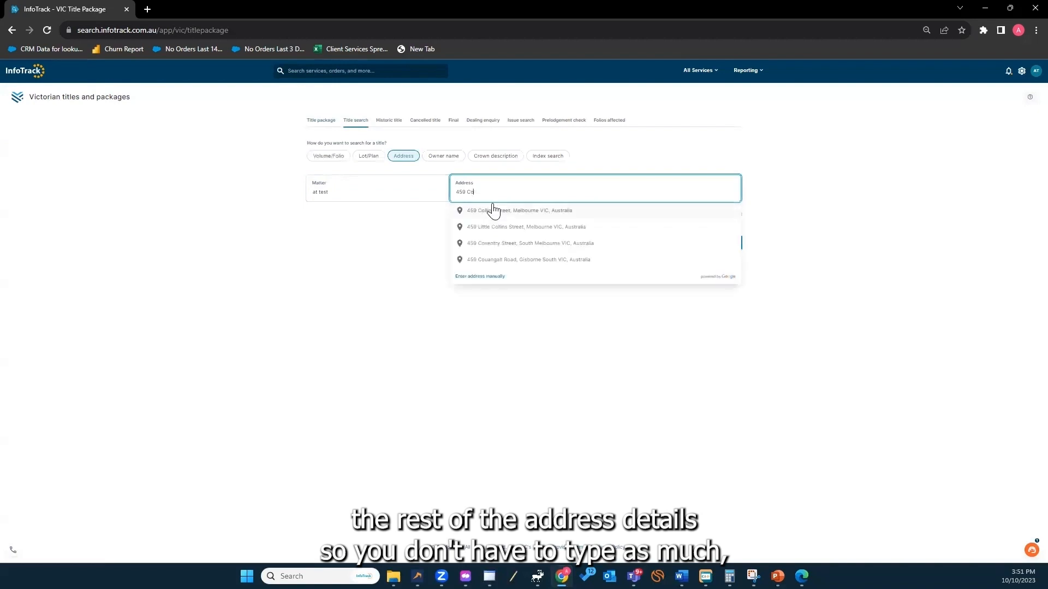
left_click(505, 212)
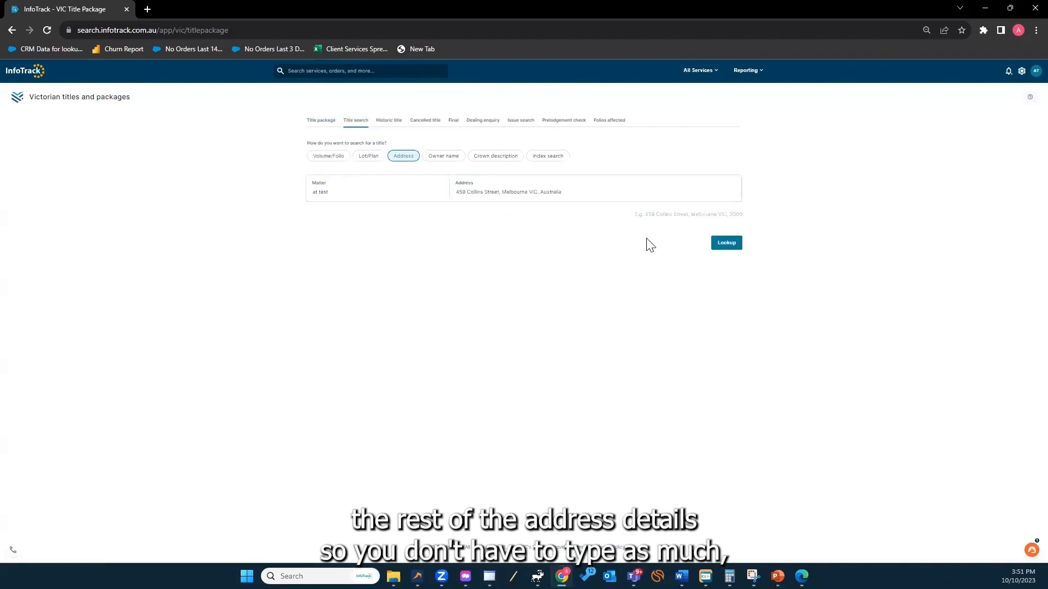
left_click(728, 246)
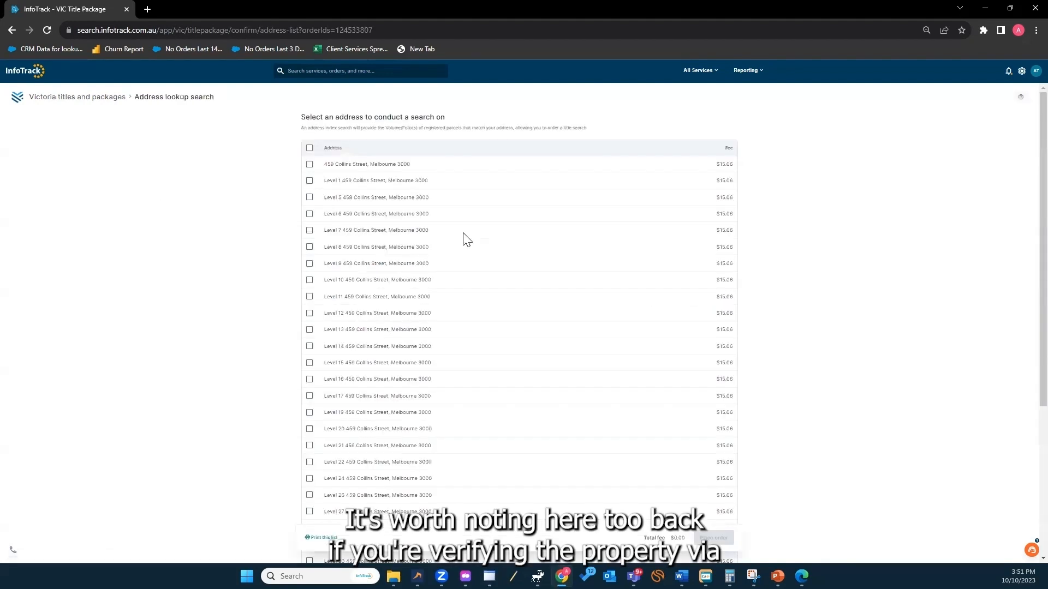
Select only the Level 5 address in the lookup list and place the order for its address search.
left_click(309, 164)
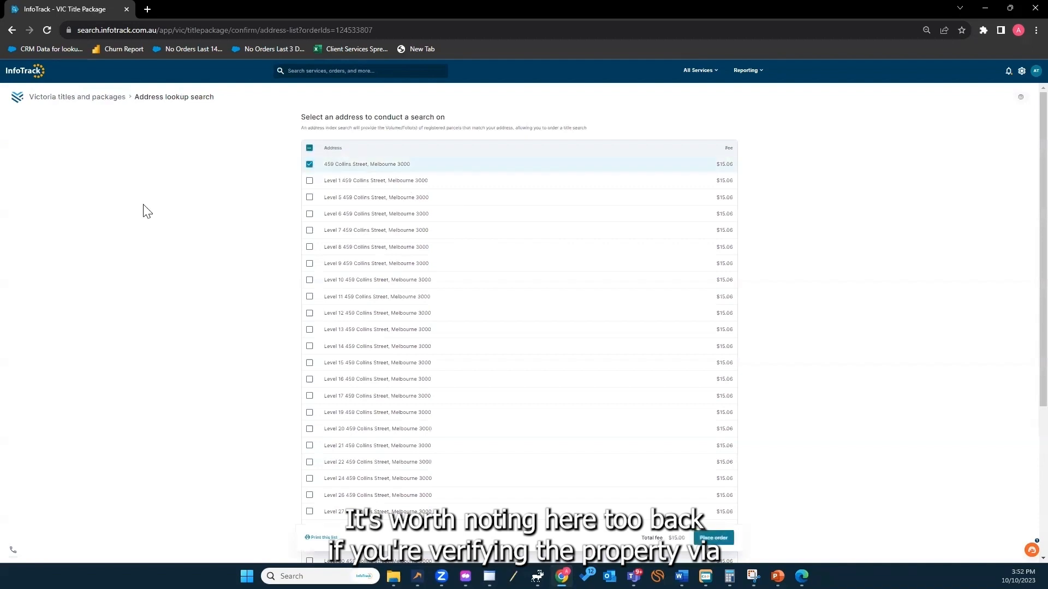
scroll(730, 548, "down", 1)
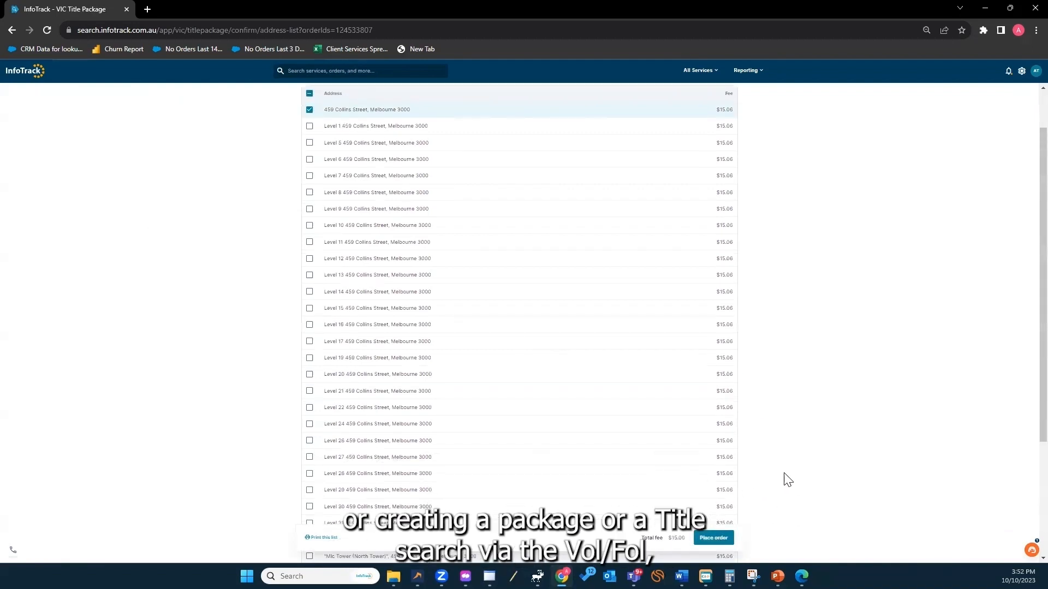
scroll(788, 477, "up", 1)
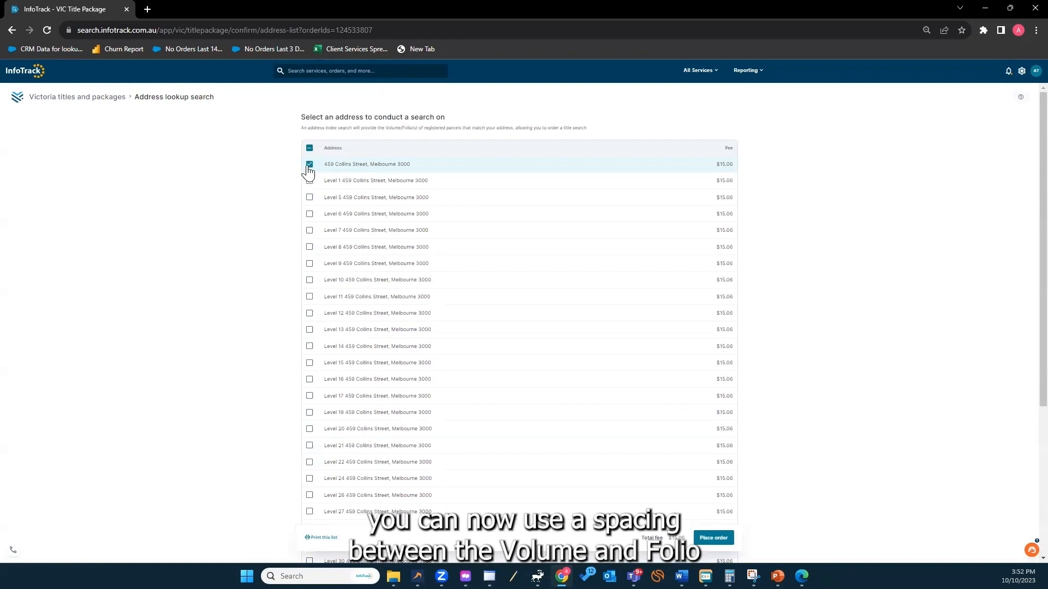
left_click(309, 197)
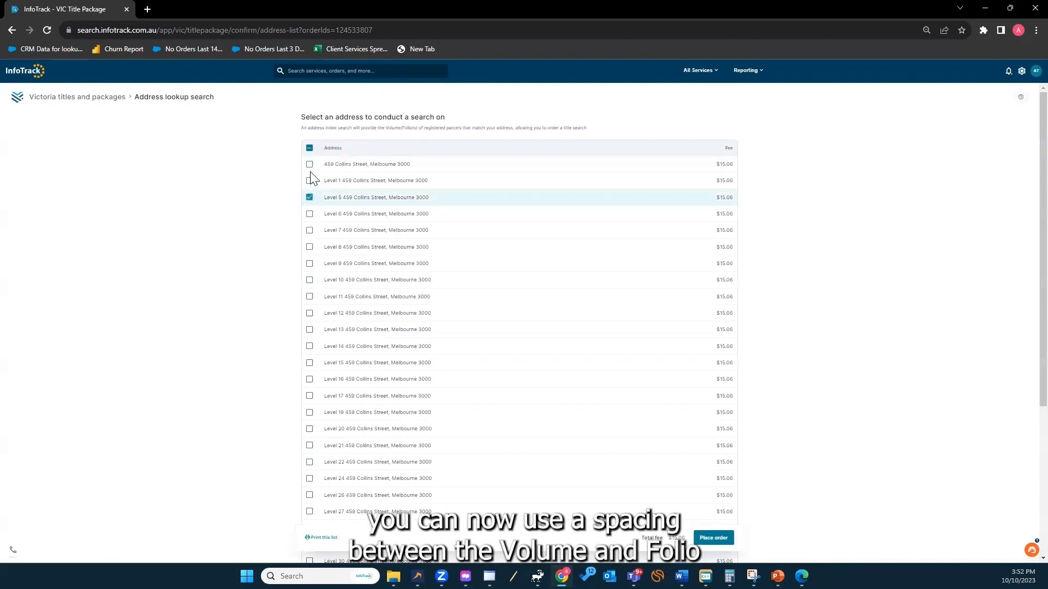
left_click(716, 539)
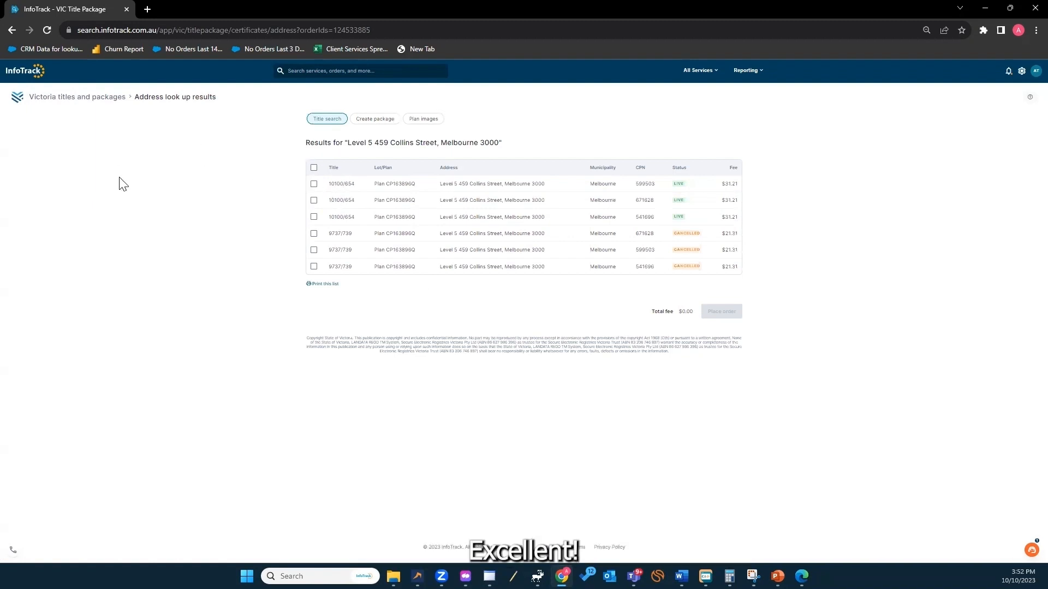
Examine the plan images option and its notice about ordering the copy of plan within a package.
left_click(381, 126)
left_click(331, 123)
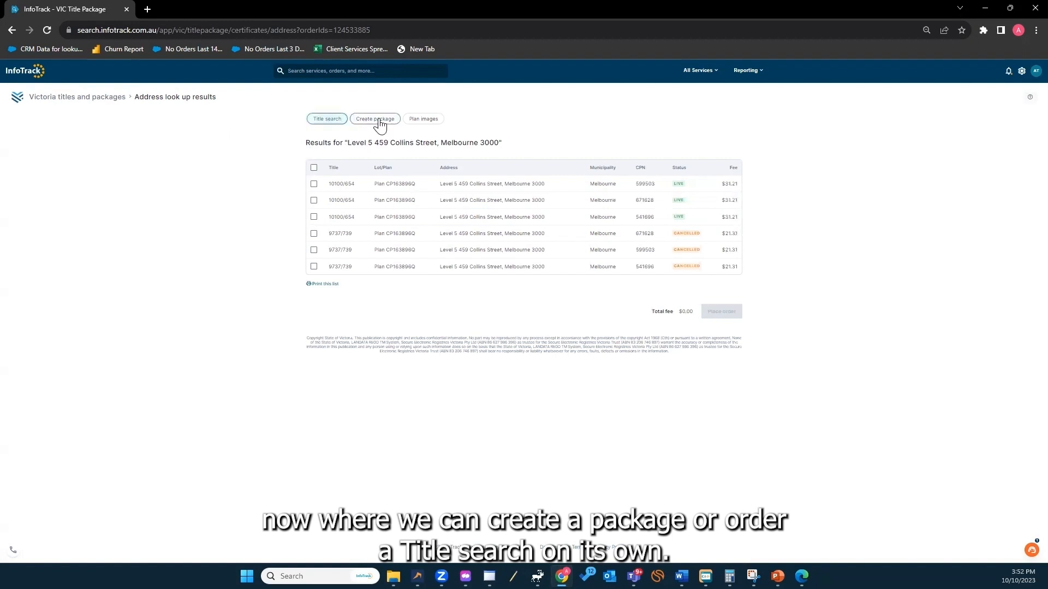
left_click(429, 121)
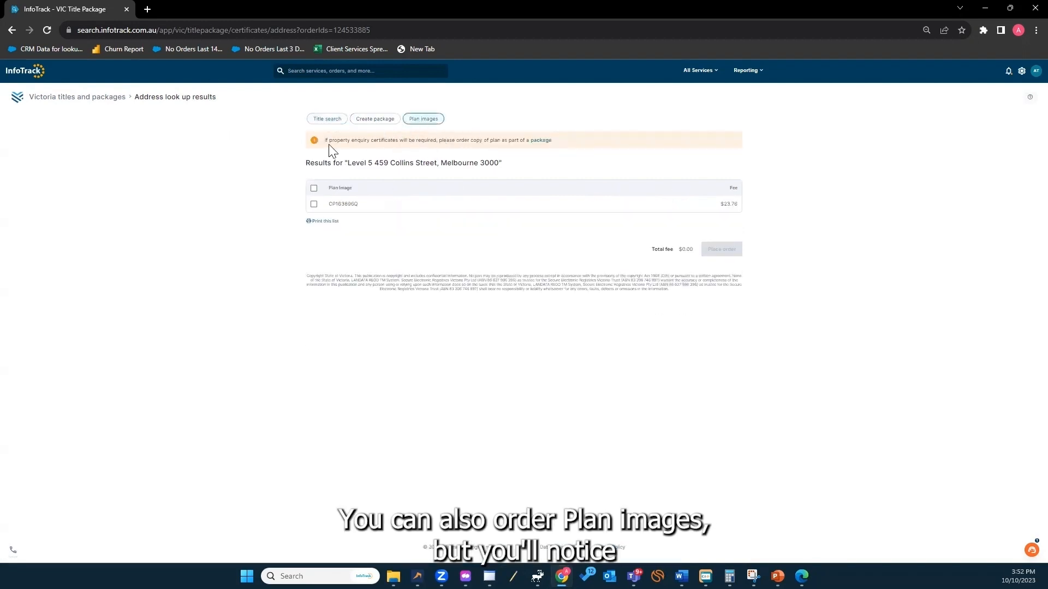
left_click_drag(326, 136, 551, 148)
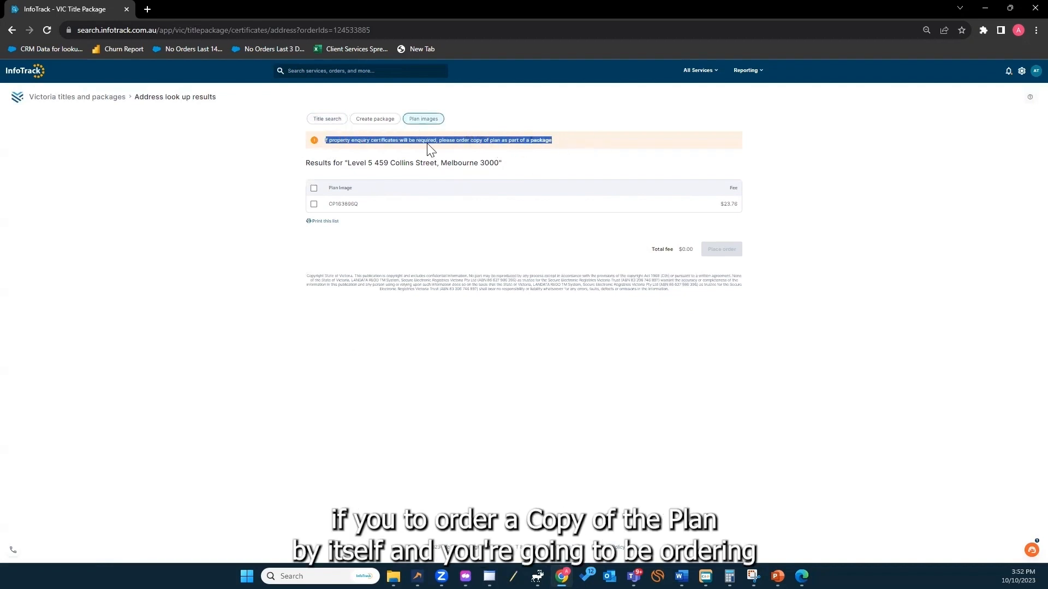
mouse_move(440, 140)
left_mouse_down()
mouse_move(548, 146)
mouse_move(432, 141)
left_mouse_up()
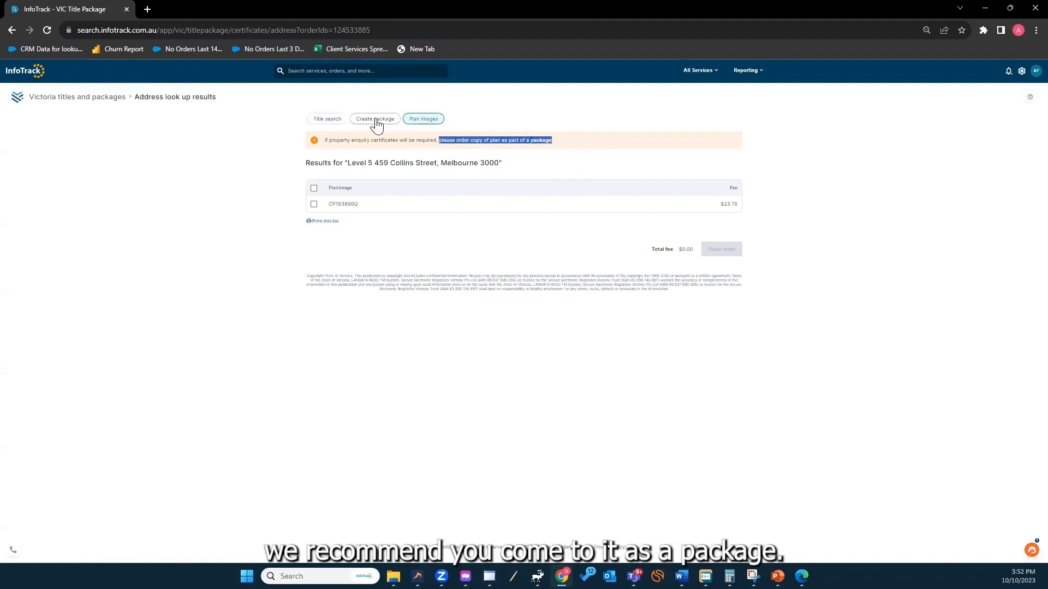
Start a package for the first live title 10100/654 and order its Register Search Statement and Copy of Plan.
left_click(375, 118)
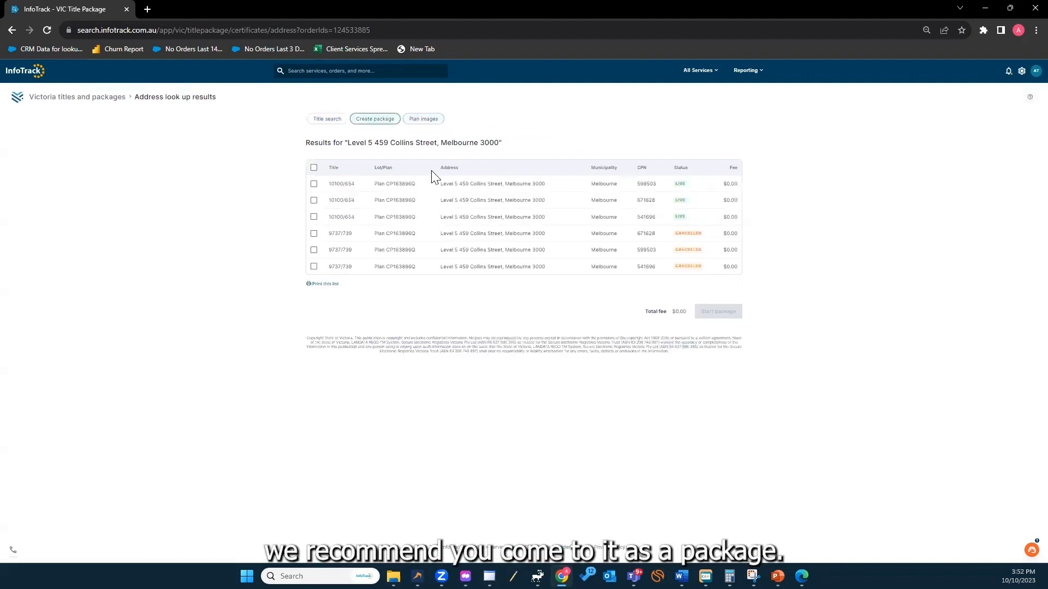
left_click(314, 184)
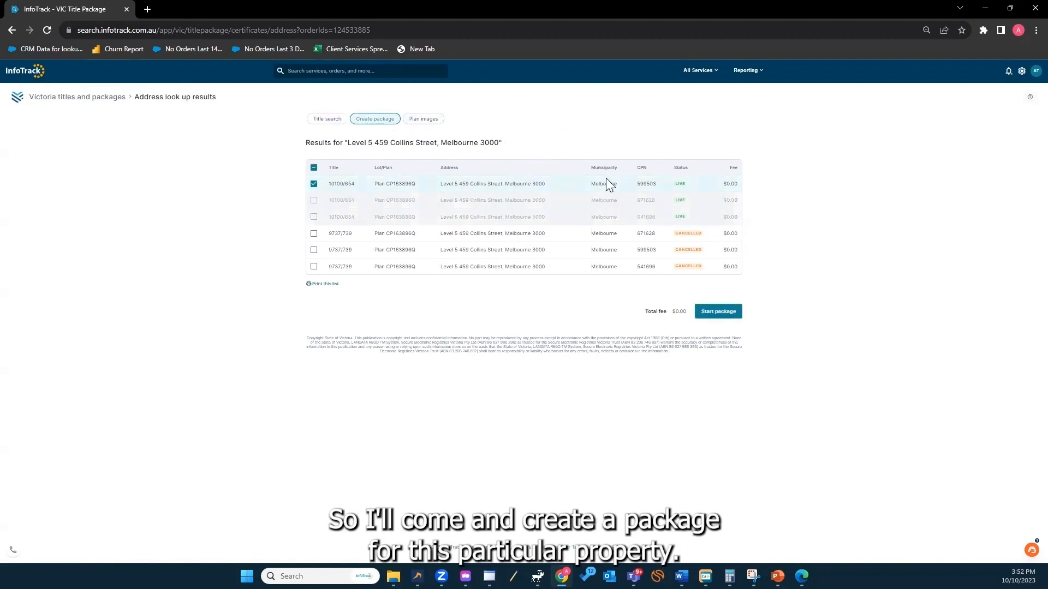
left_click(715, 310)
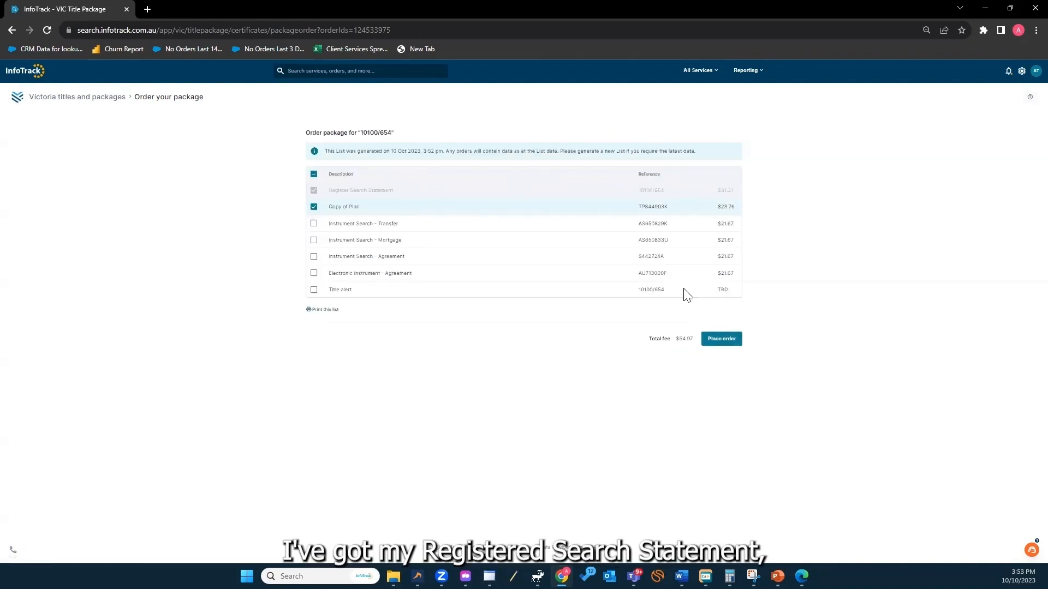
left_click(715, 340)
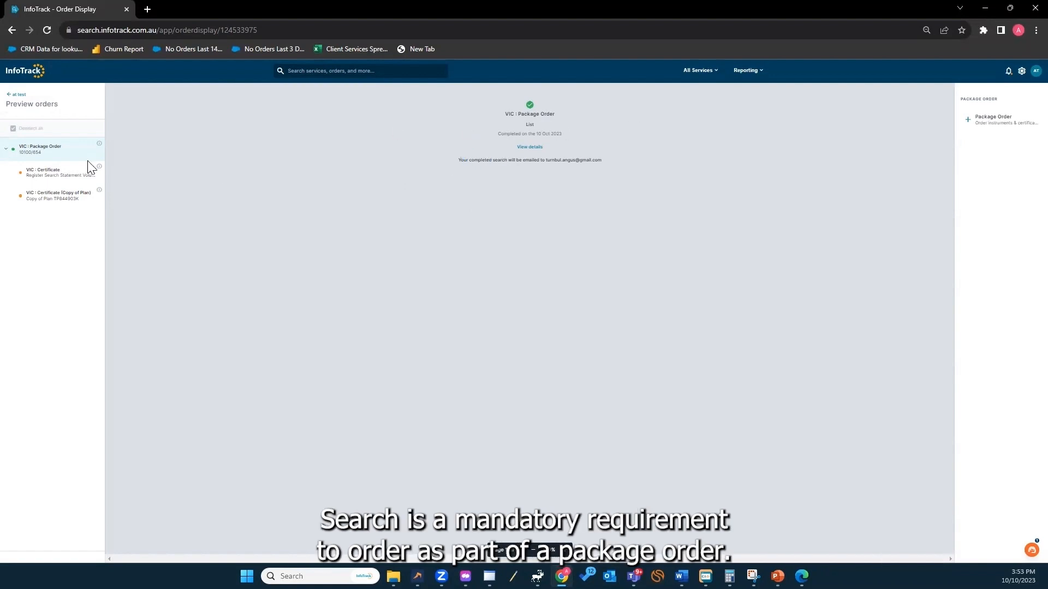
Highlight the package order's volume/folio reference 10100/654 and preview the Register Search Statement certificate.
left_click_drag(46, 160, 21, 163)
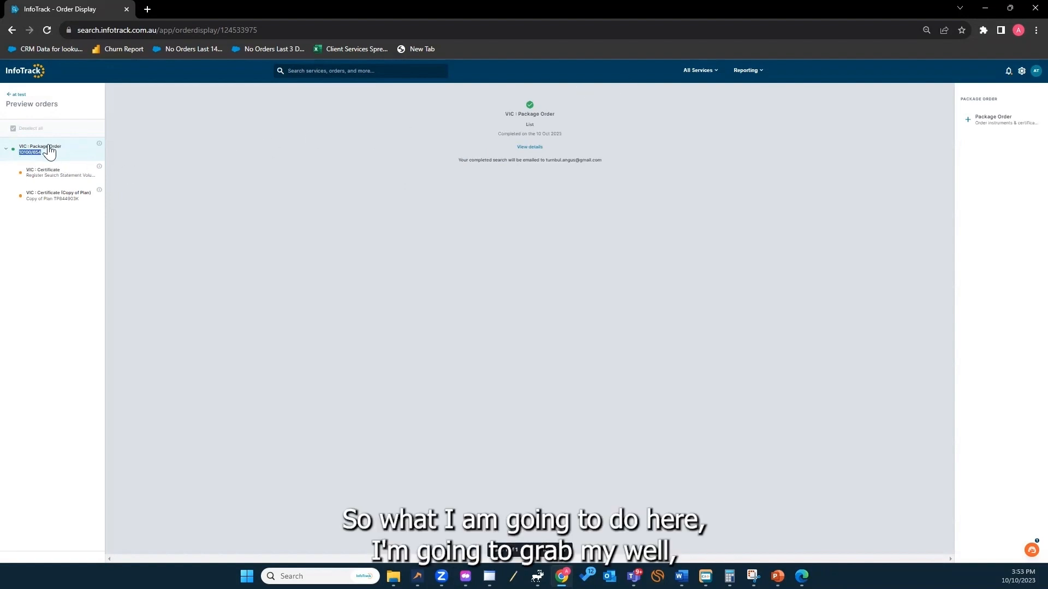
left_click(56, 172)
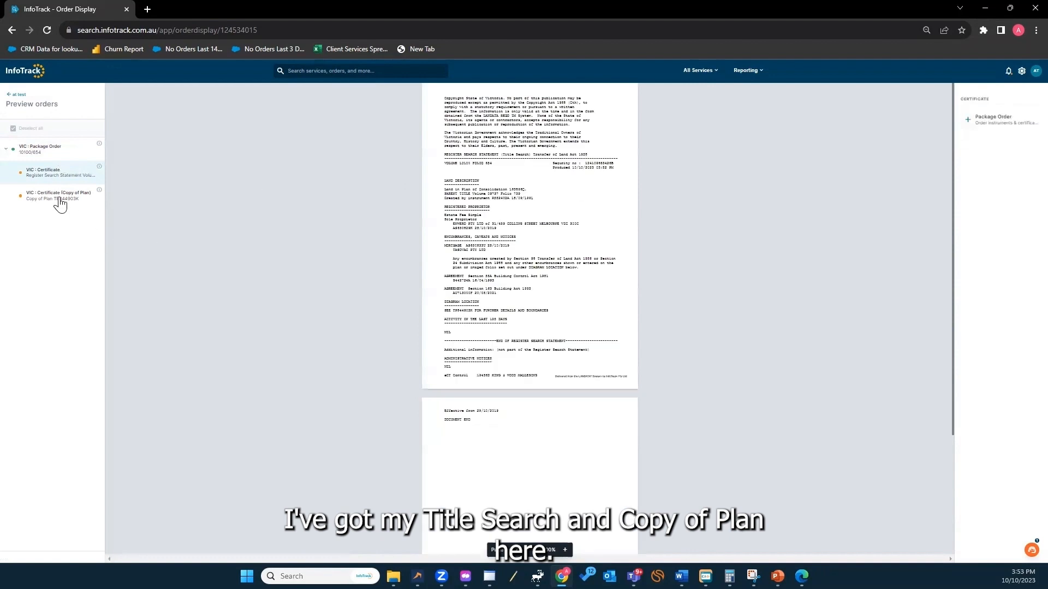
left_click(77, 171)
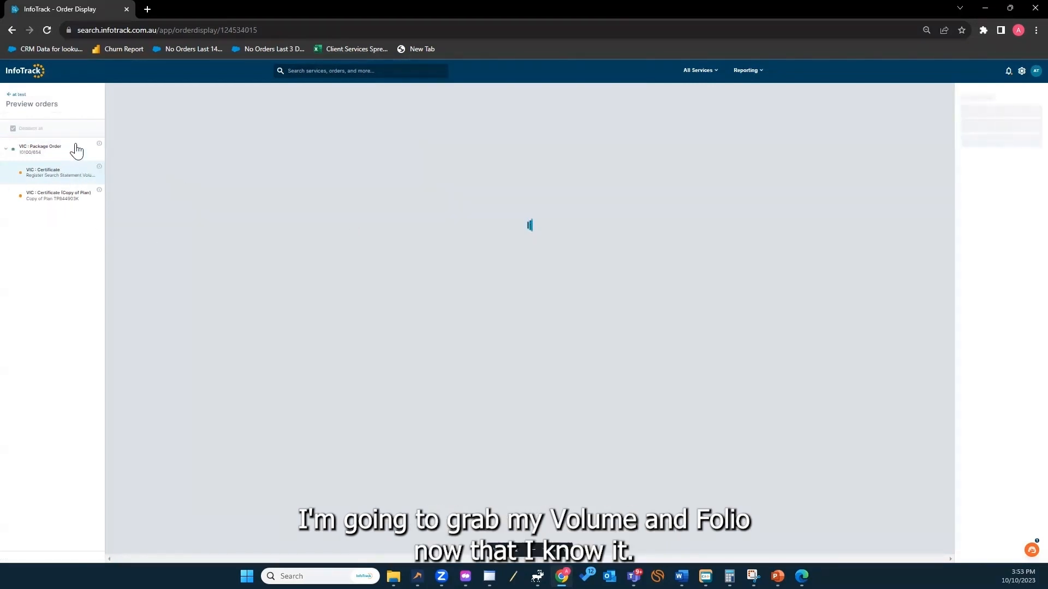
Open the VIC Property Enquiries service from the Victorian property services.
left_click(703, 71)
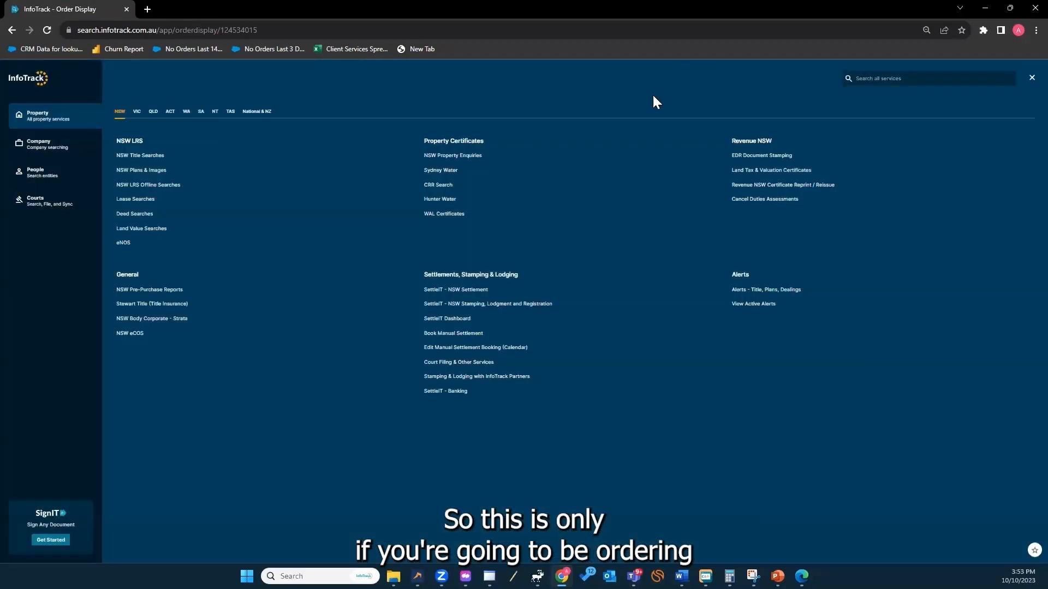
left_click(138, 111)
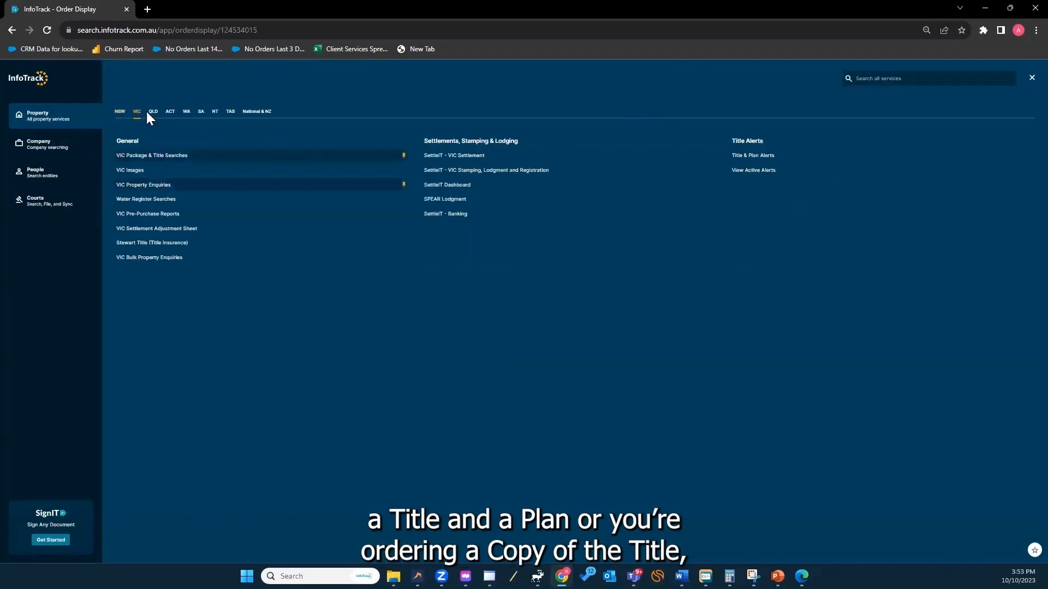
left_click(171, 184)
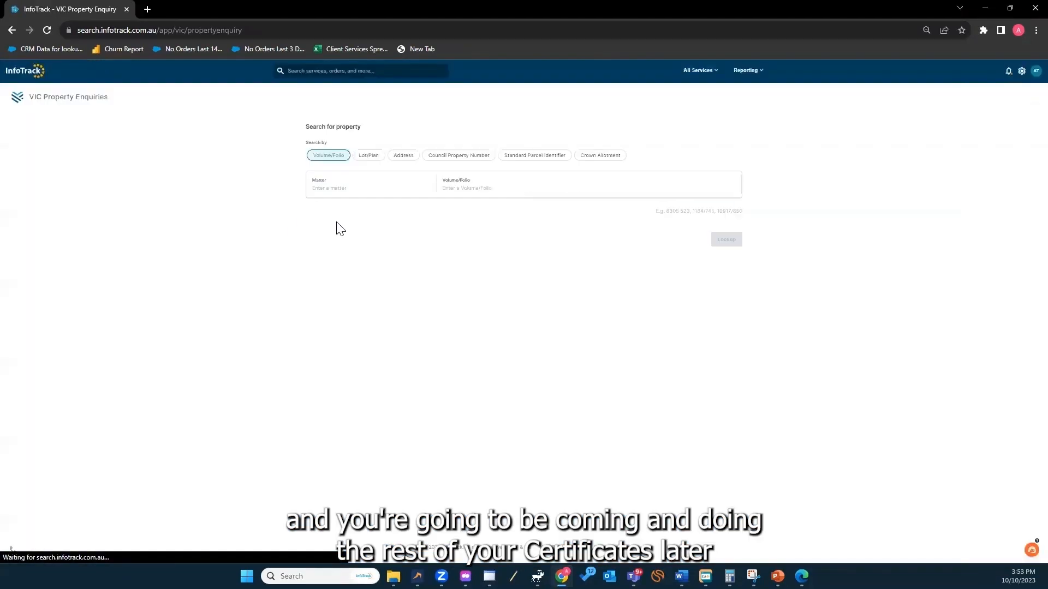
Look up the property by volume/folio 10100/654 under the matter "at test".
left_click(461, 190)
type("10100/654")
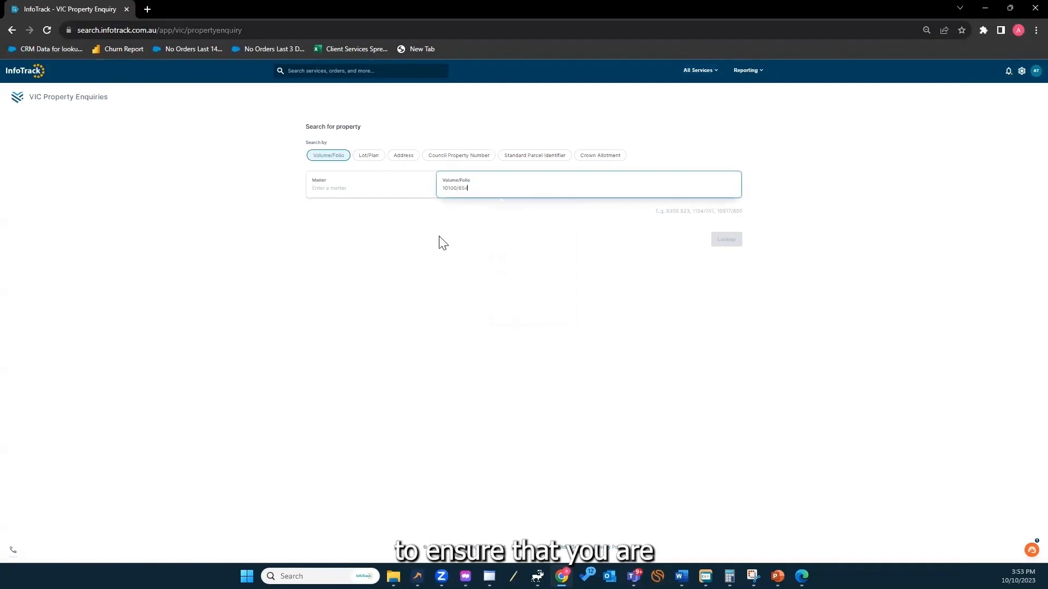
left_click(336, 189)
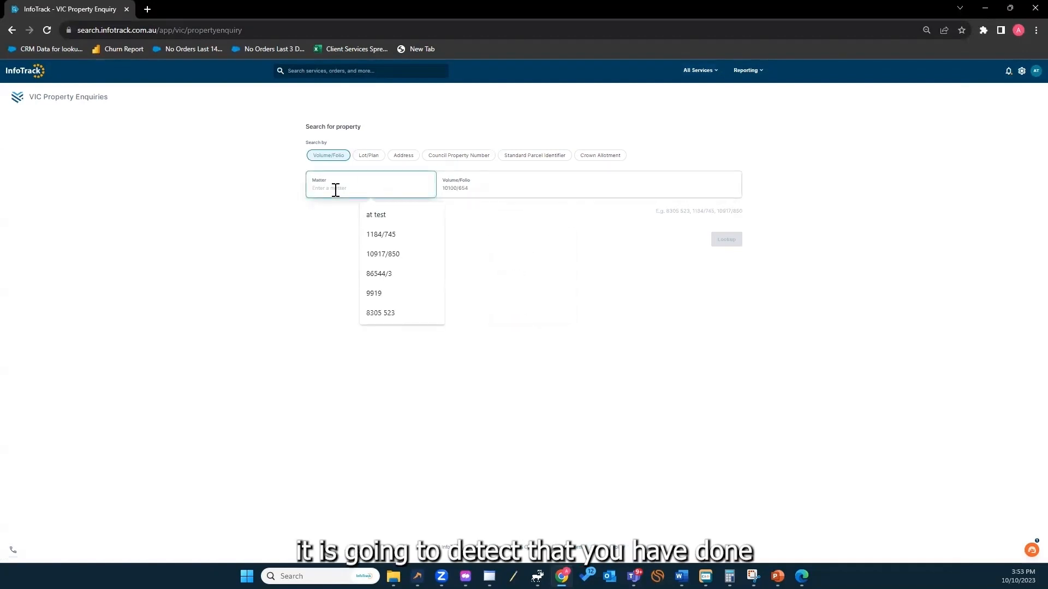
type("At test")
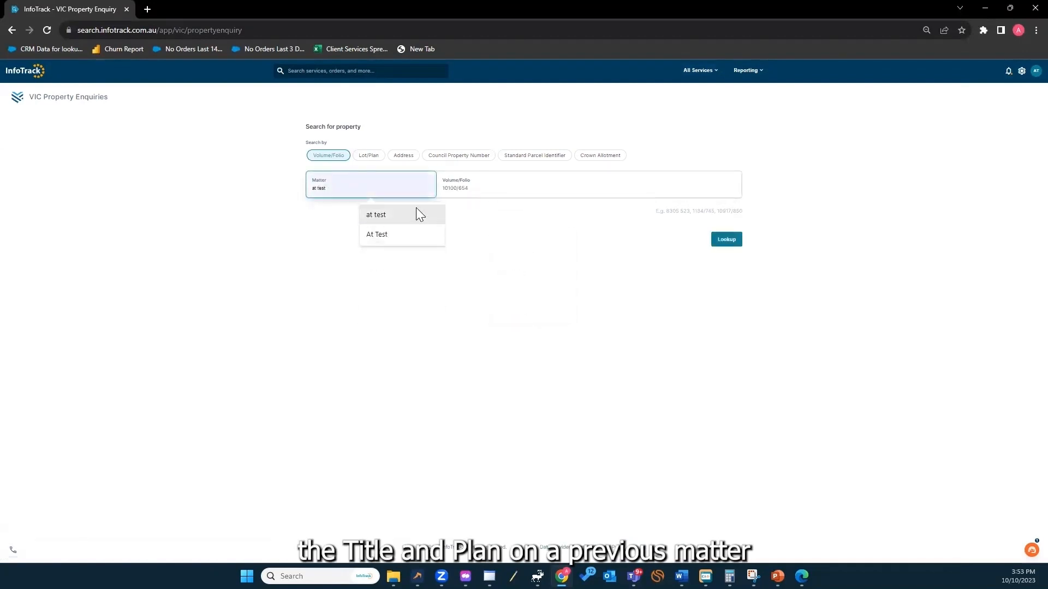
left_click(420, 223)
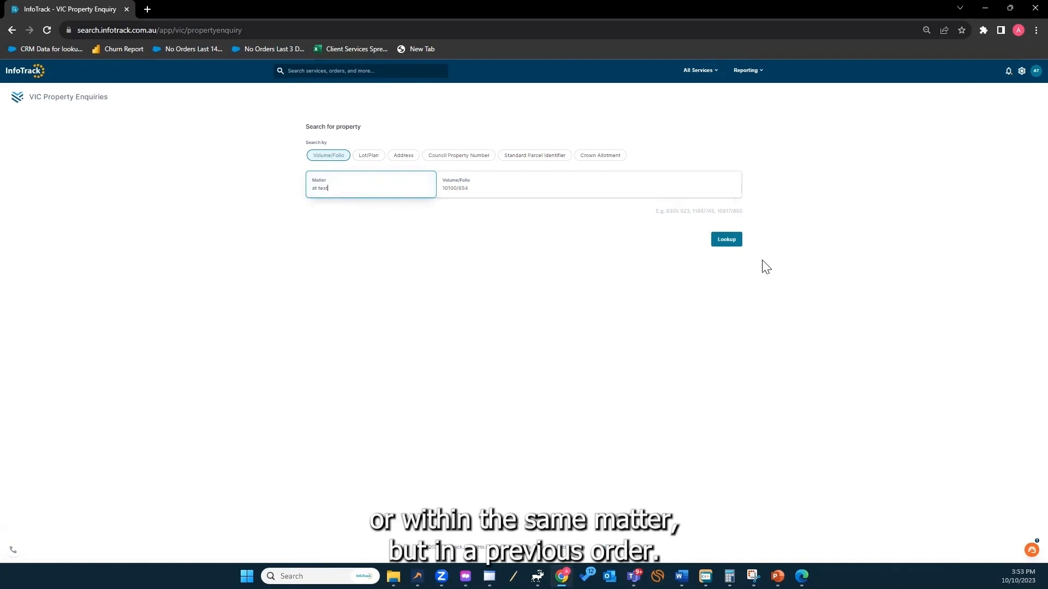
left_click(726, 240)
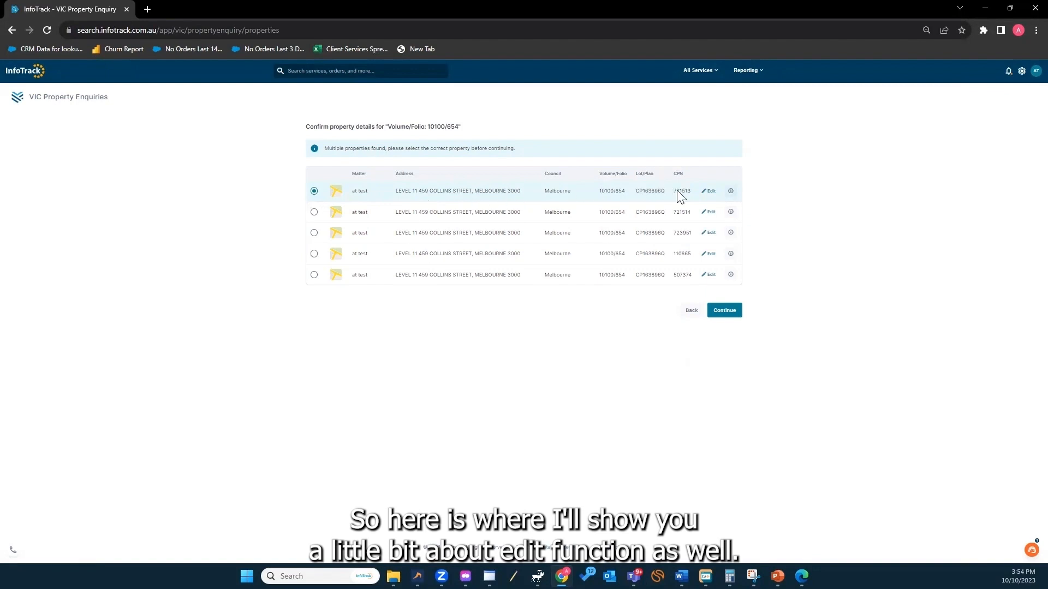
Edit the first listed property's address to Level 5 and confirm the revised property details.
left_click(709, 192)
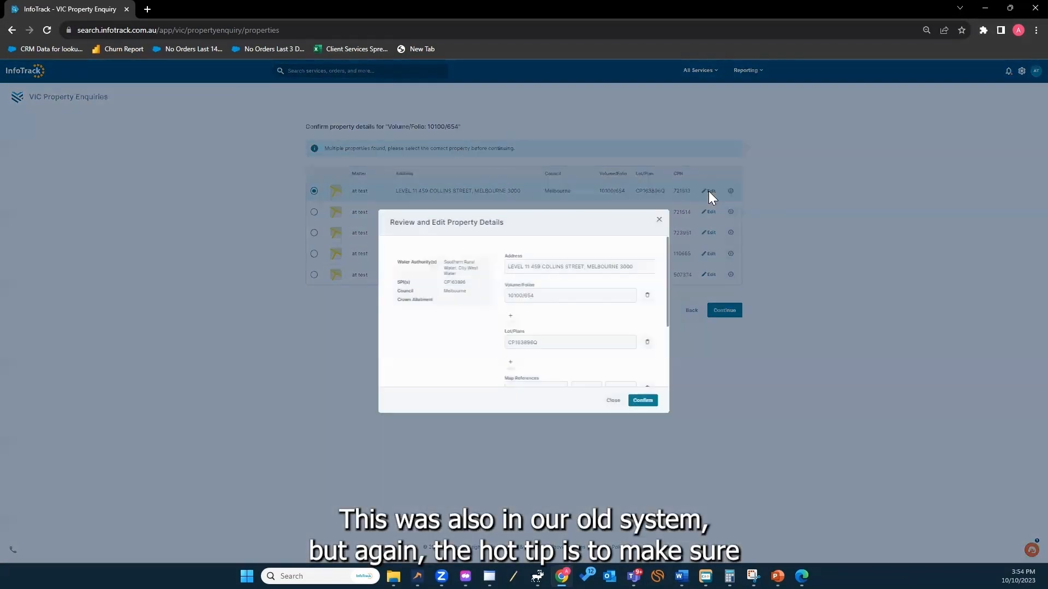
double_click(531, 268)
key("BackSpace")
type("5")
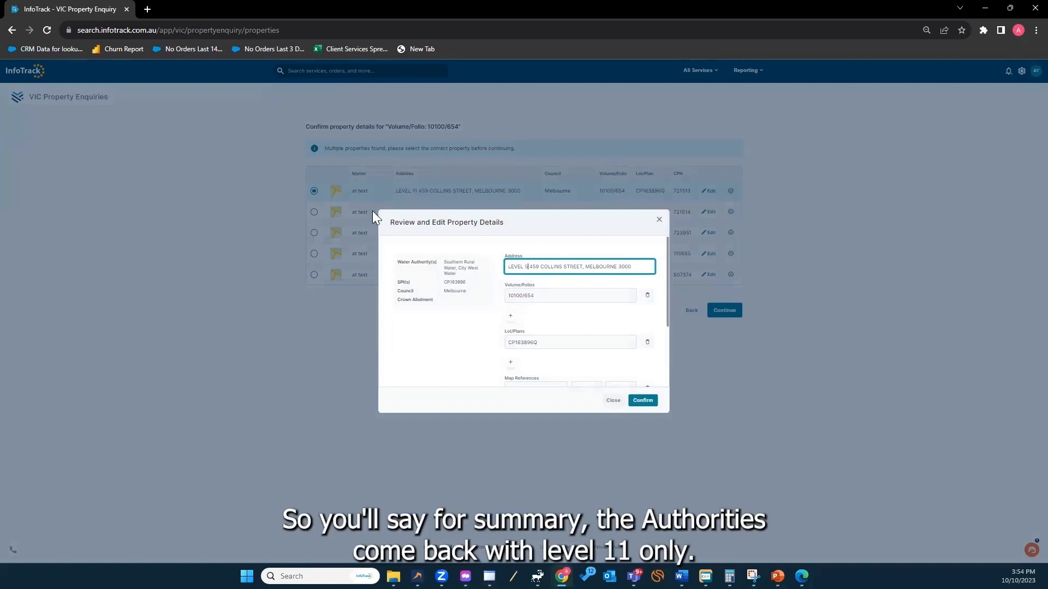
left_click_drag(443, 223, 438, 251)
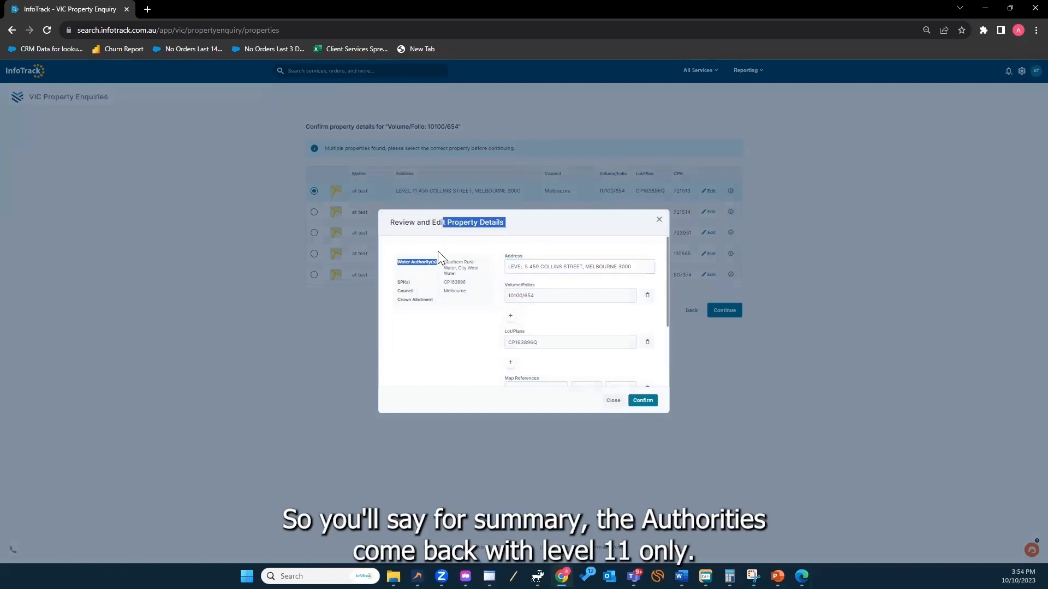
left_click(436, 221)
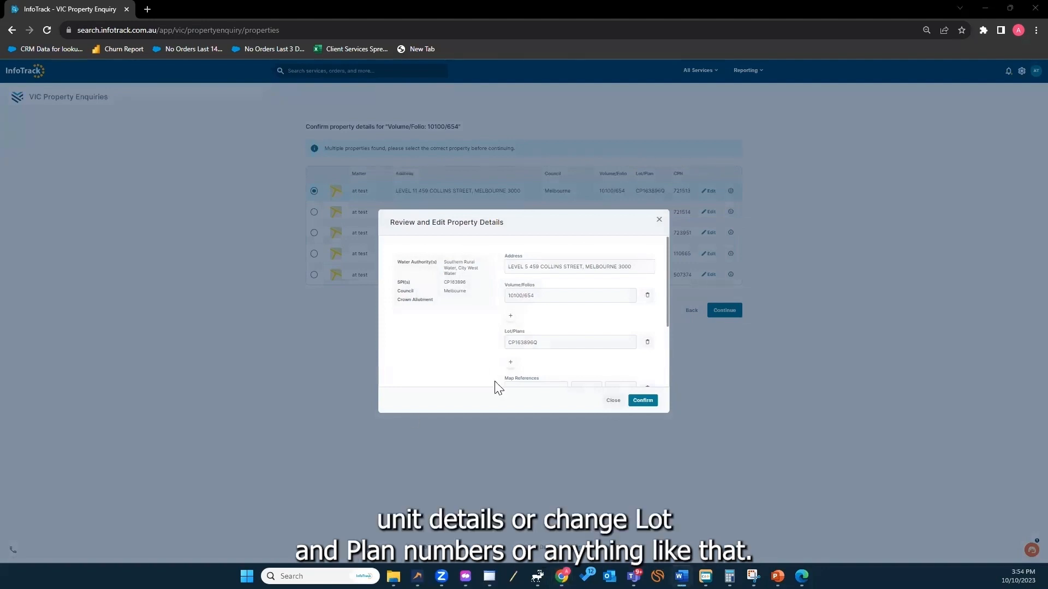
scroll(638, 353, "down", 3)
scroll(515, 335, "up", 3)
left_click(650, 405)
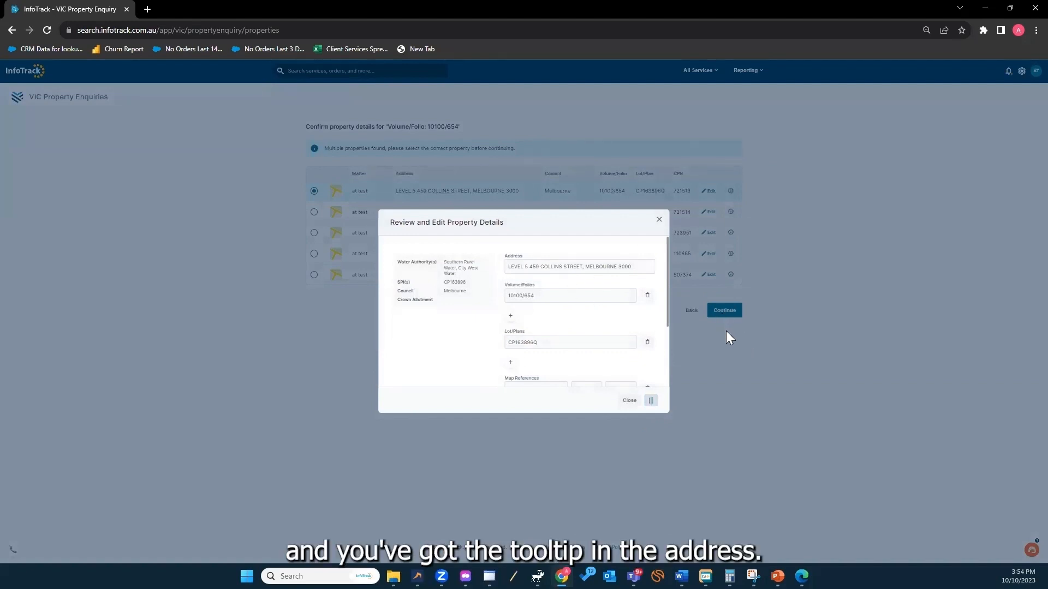
Reopen the first property's details, view the example format hint for its address, and confirm without further edits.
mouse_move(557, 266)
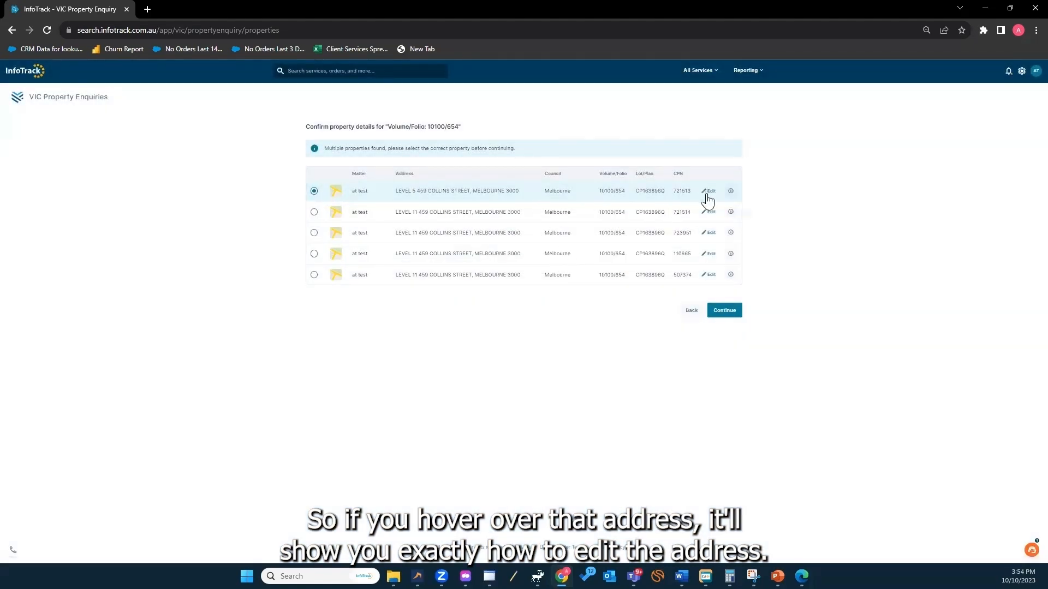
left_click(708, 191)
mouse_move(558, 268)
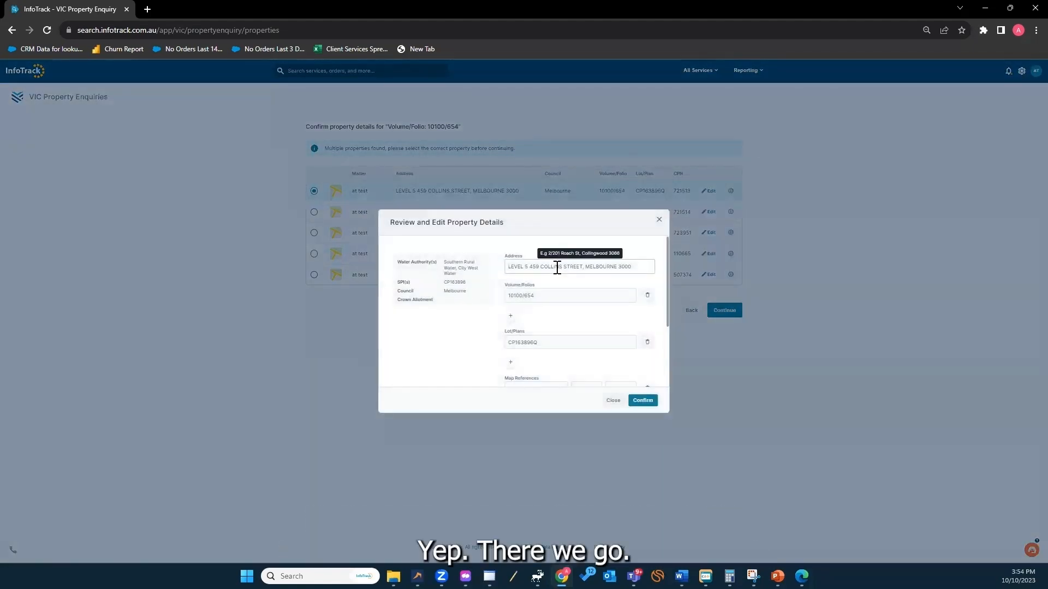
left_click(645, 400)
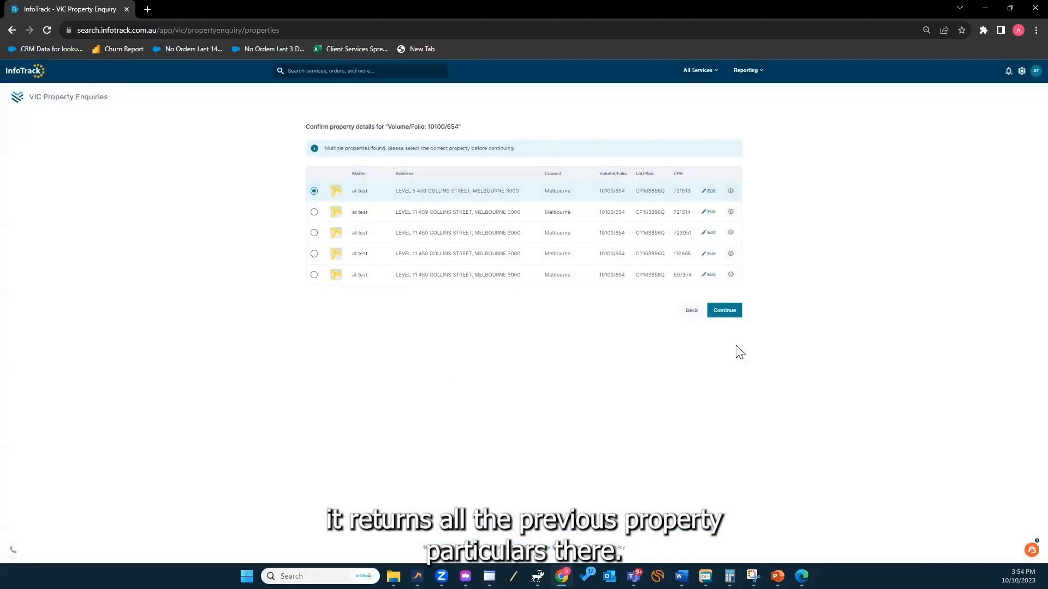
Continue with the first property to certificate selection and look through the available title, council and authority certificates.
left_click(723, 312)
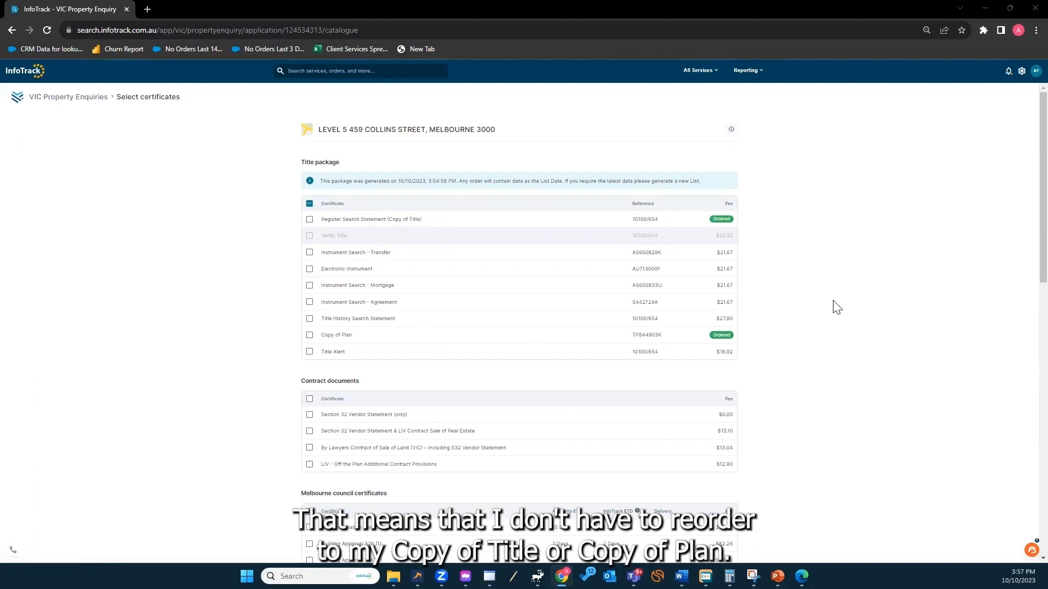
scroll(832, 305, "down", 2)
scroll(792, 297, "down", 1)
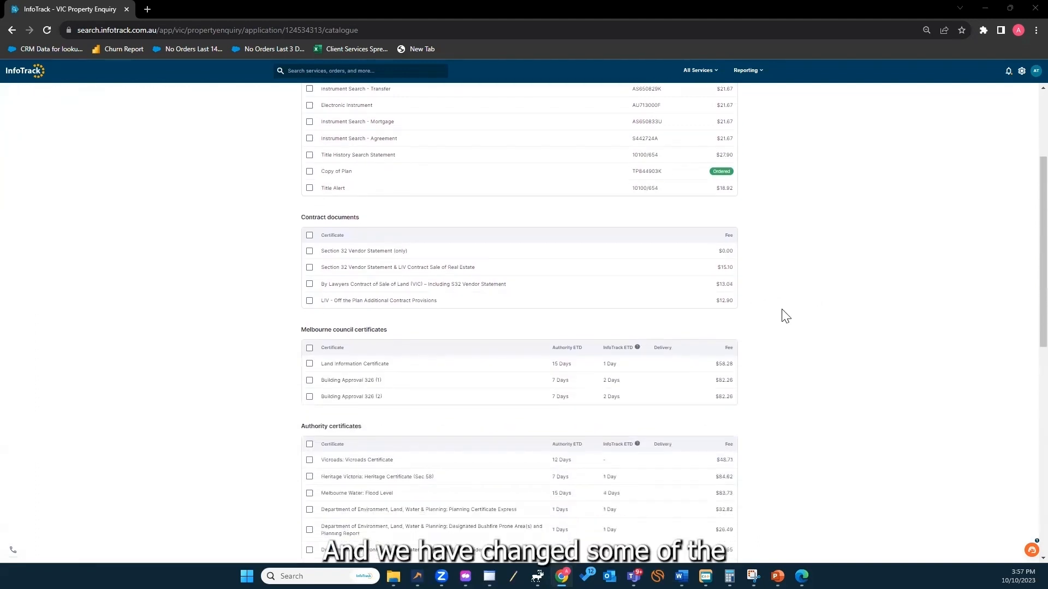
scroll(349, 306, "down", 5)
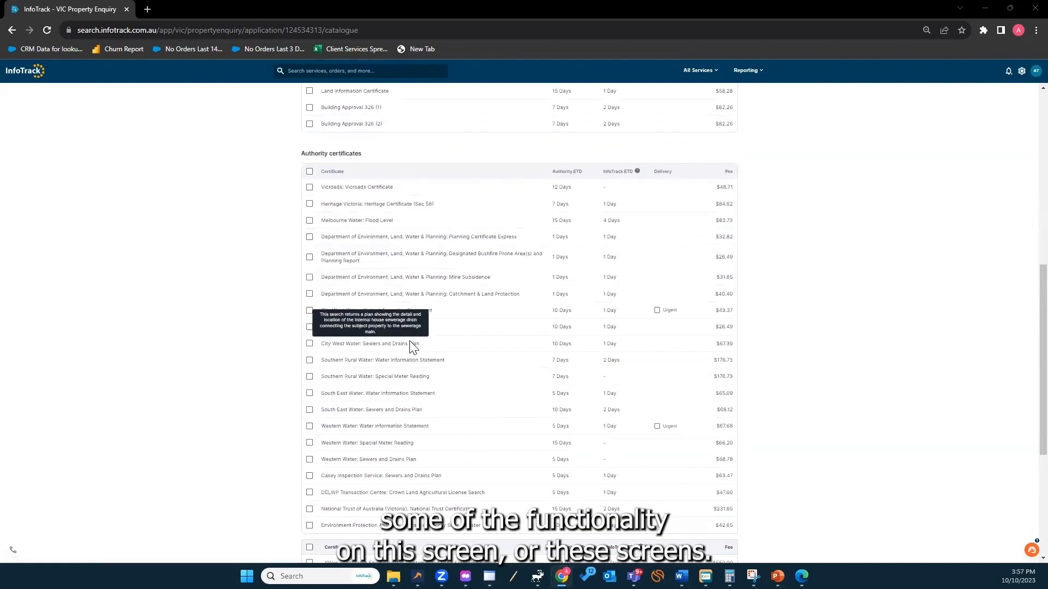
scroll(404, 345, "up", 8)
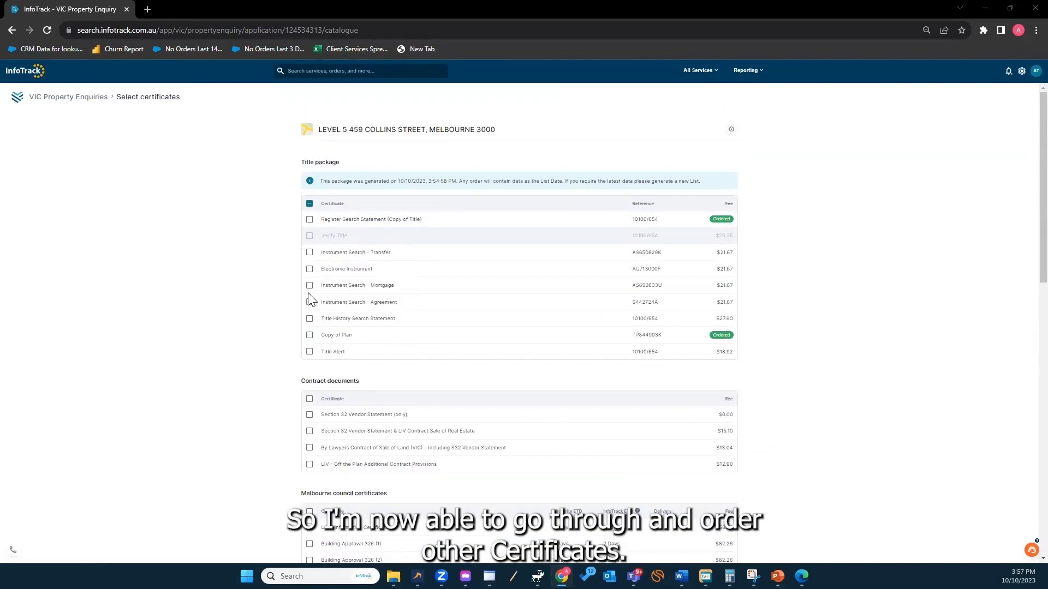
Select the Melbourne council Land Information Certificate and the Vicroads Certificate.
scroll(311, 371, "down", 3)
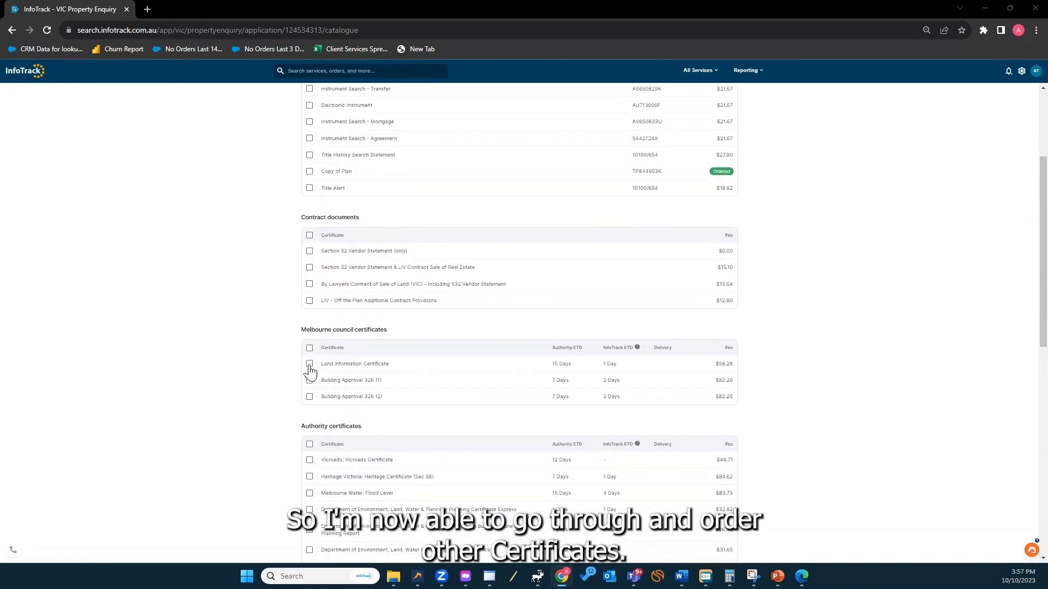
left_click(309, 365)
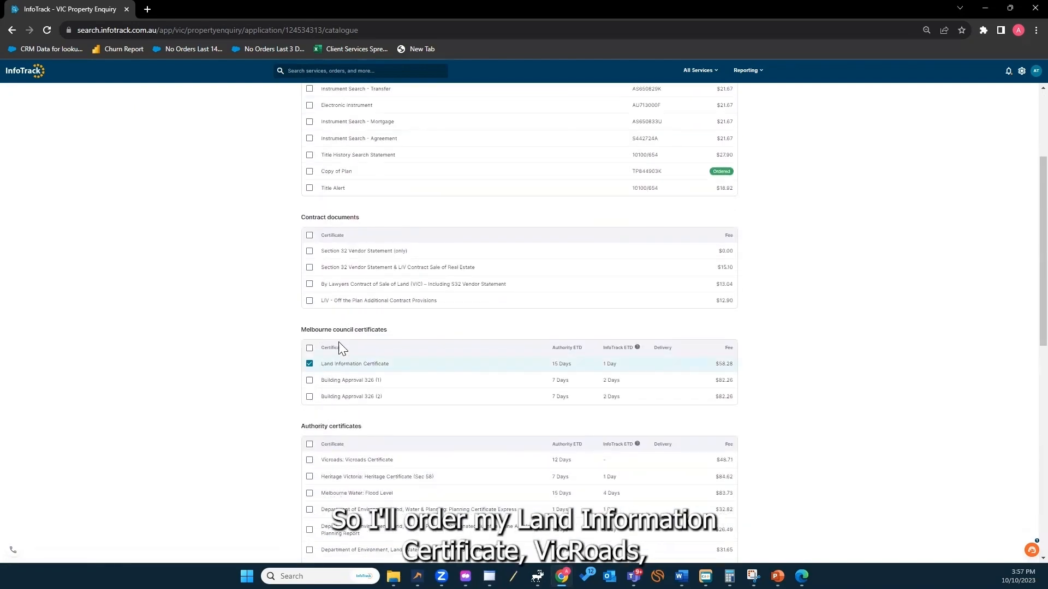
scroll(336, 375, "down", 2)
left_click(309, 351)
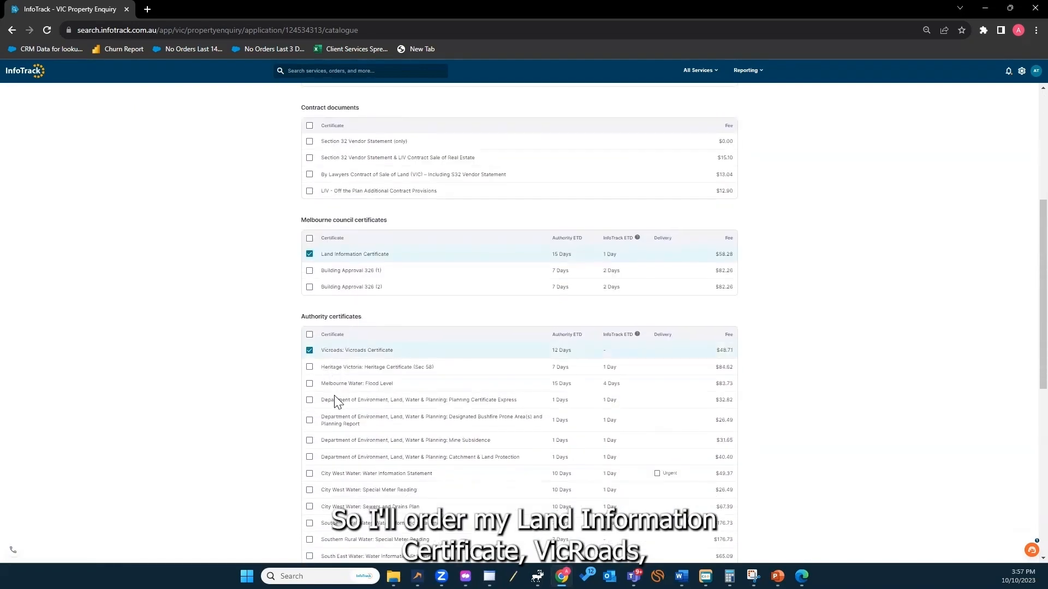
Add the Western Water Water Information Statement, Planning Certificate Express and State Revenue Office Land Tax Certificate to the selection.
scroll(322, 412, "down", 1)
scroll(318, 425, "down", 2)
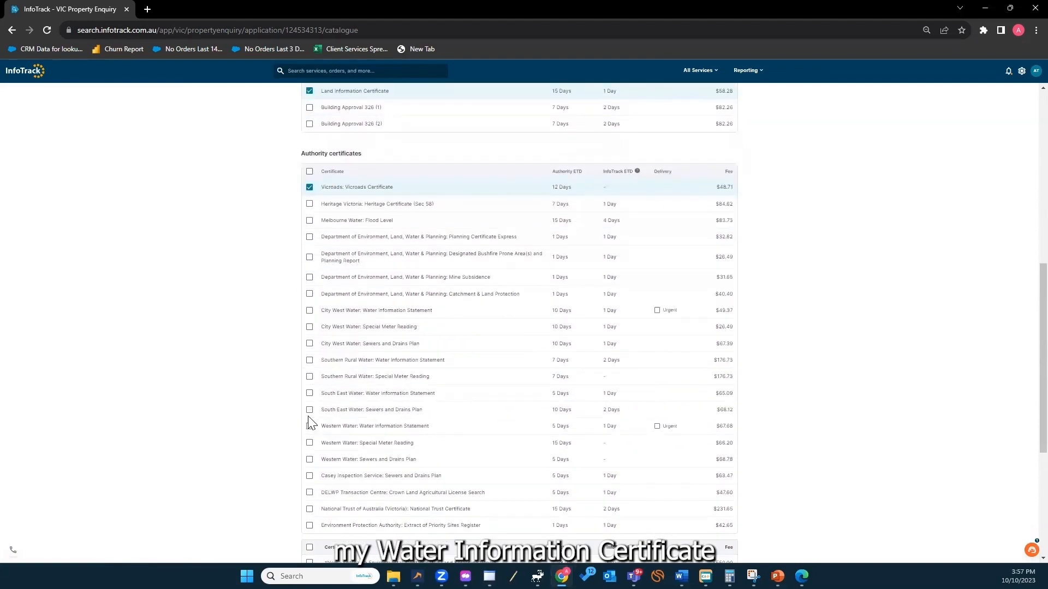
left_click(309, 426)
scroll(330, 363, "up", 1)
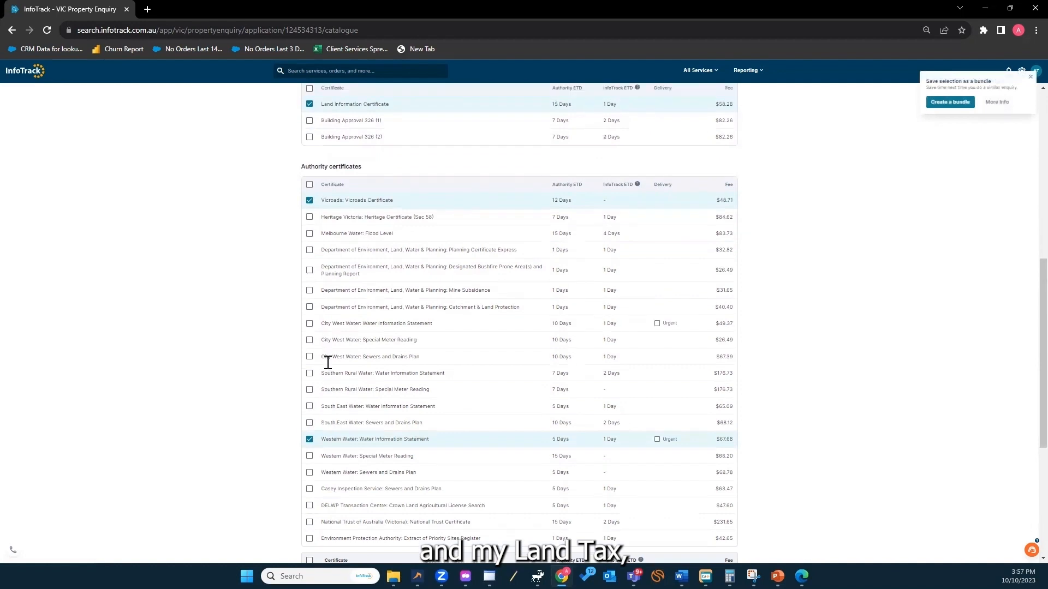
scroll(331, 490, "down", 1)
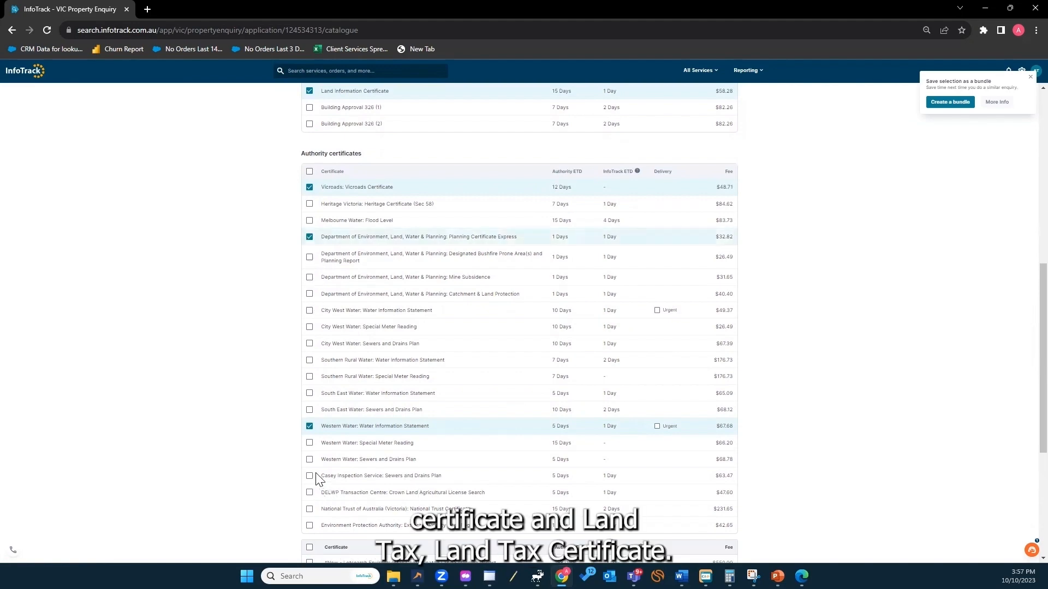
scroll(320, 474, "down", 3)
left_click(309, 447)
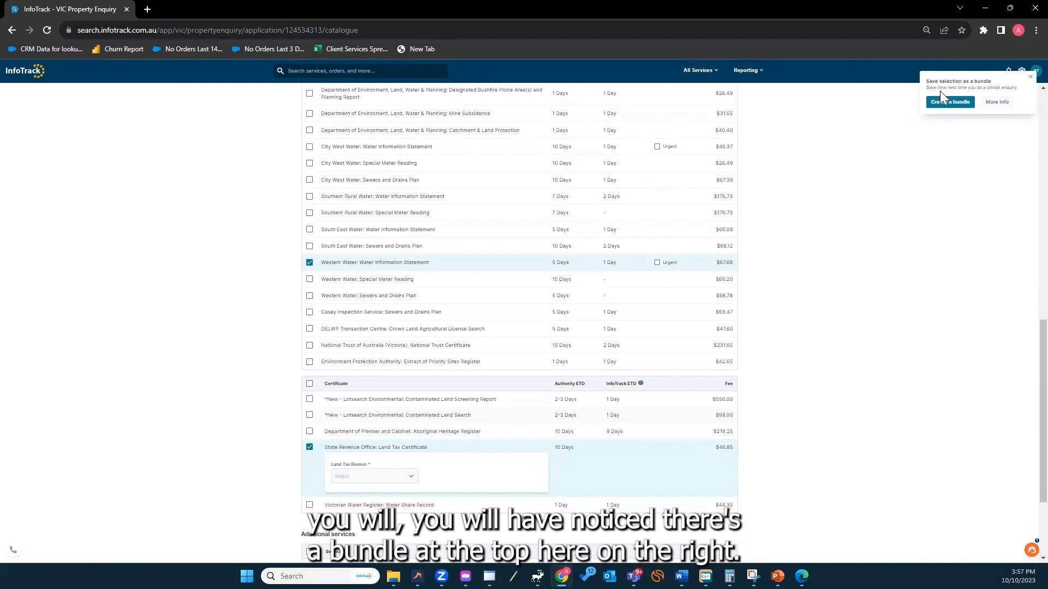
Save the selected certificates as a new Melbourne bundle named "My Bundle", available to Just me.
scroll(709, 197, "up", 2)
scroll(813, 183, "down", 1)
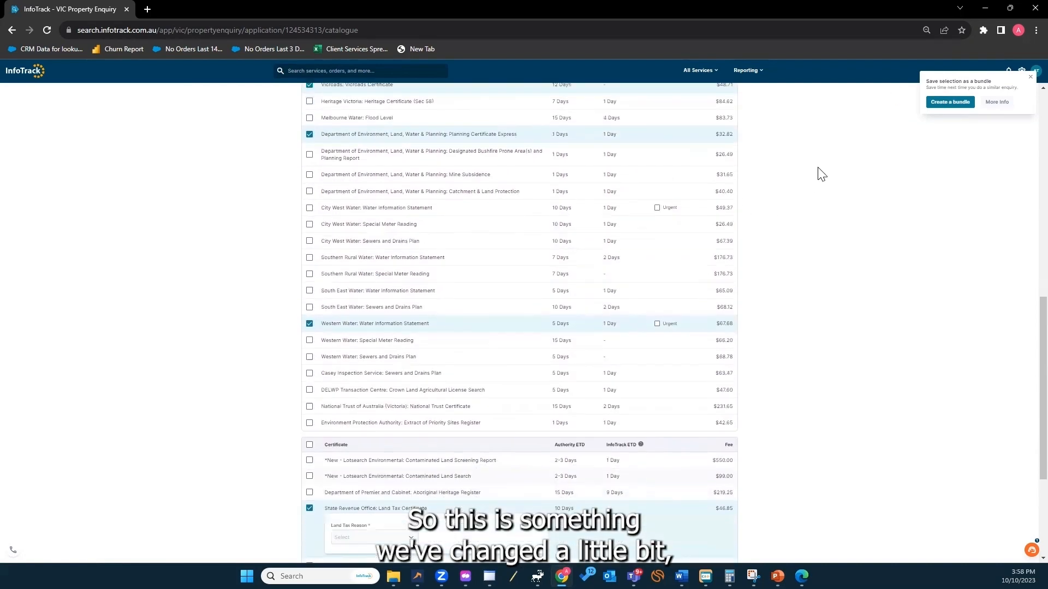
left_click(950, 103)
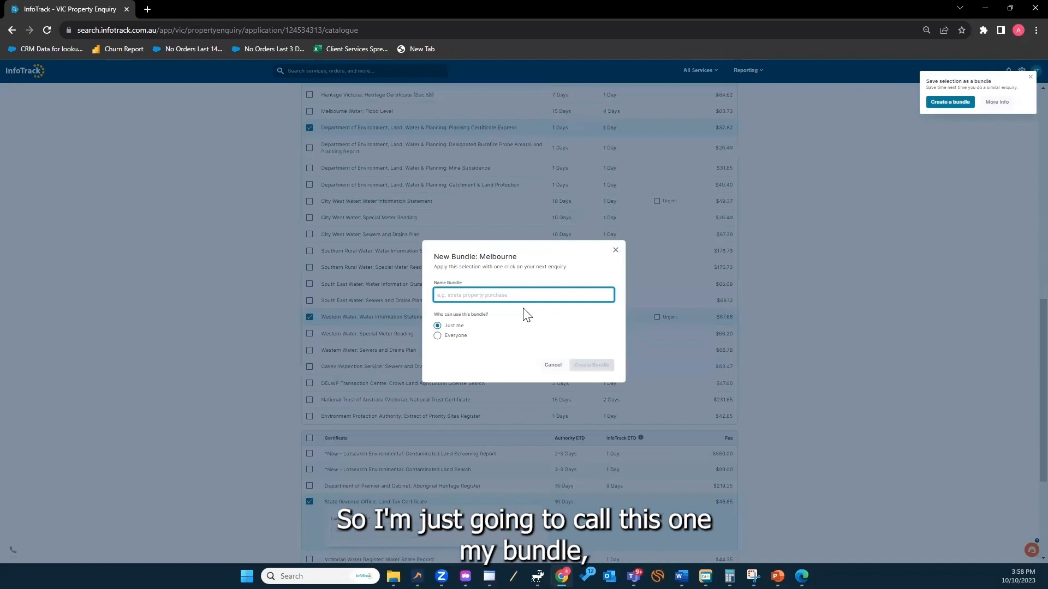
type("My B")
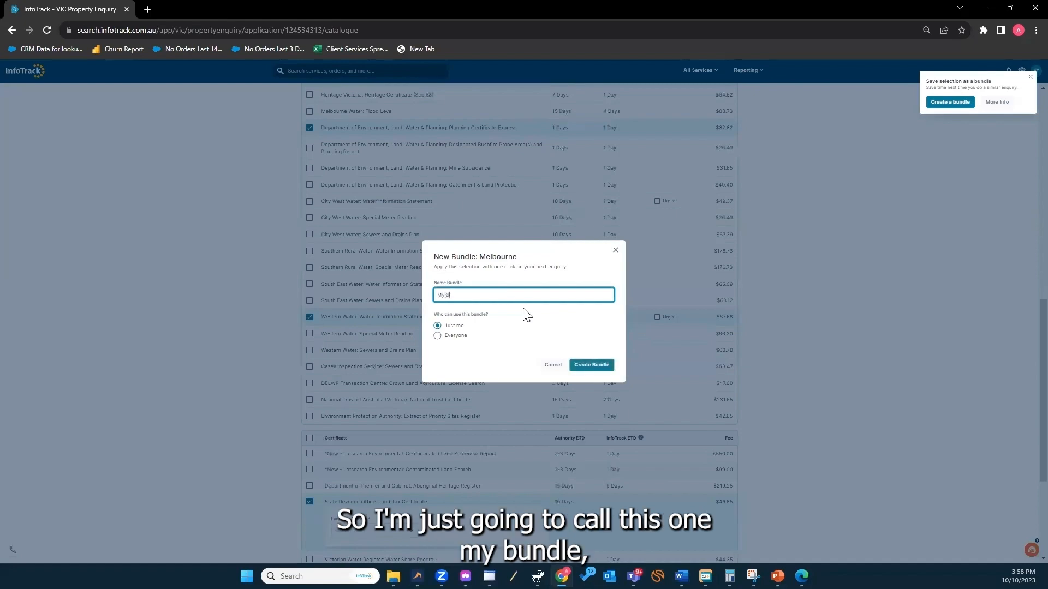
type("undle")
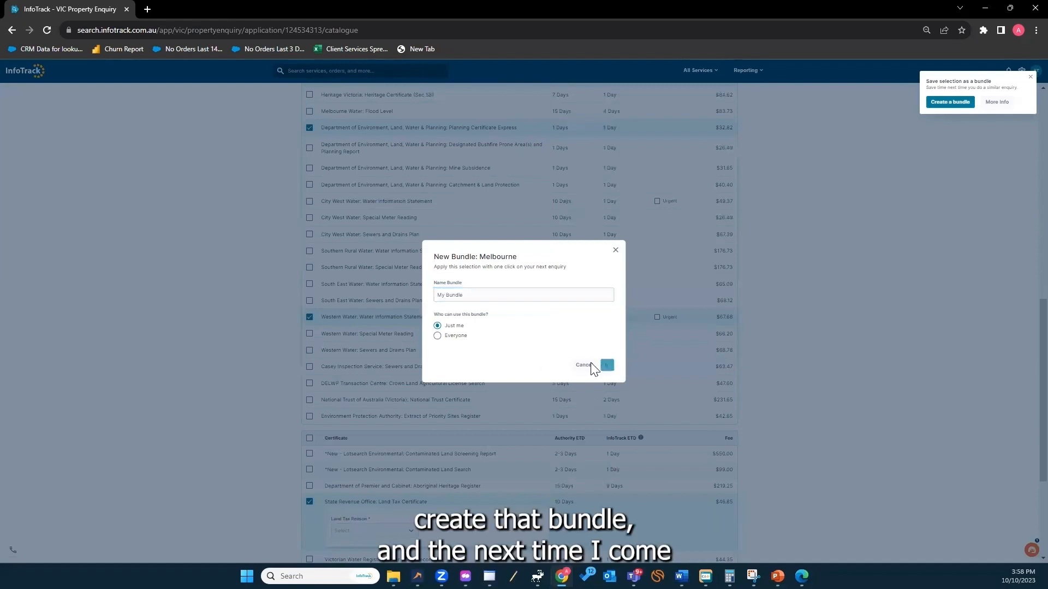
left_click(592, 367)
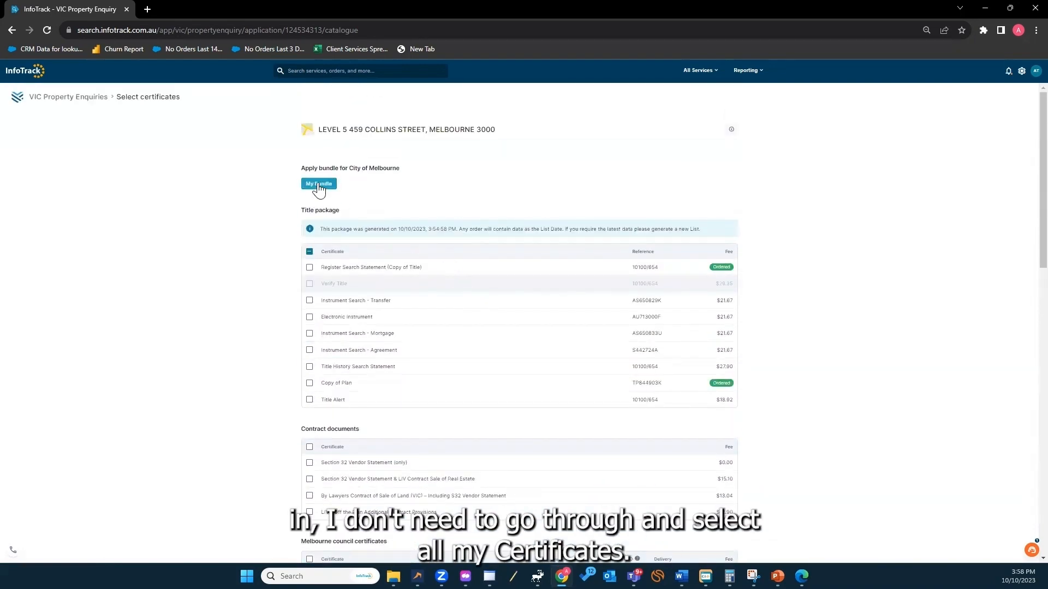
Apply the "My Bundle" bundle to this enquiry and review the certificates it selects.
left_click(319, 189)
scroll(240, 223, "down", 3)
scroll(339, 213, "down", 7)
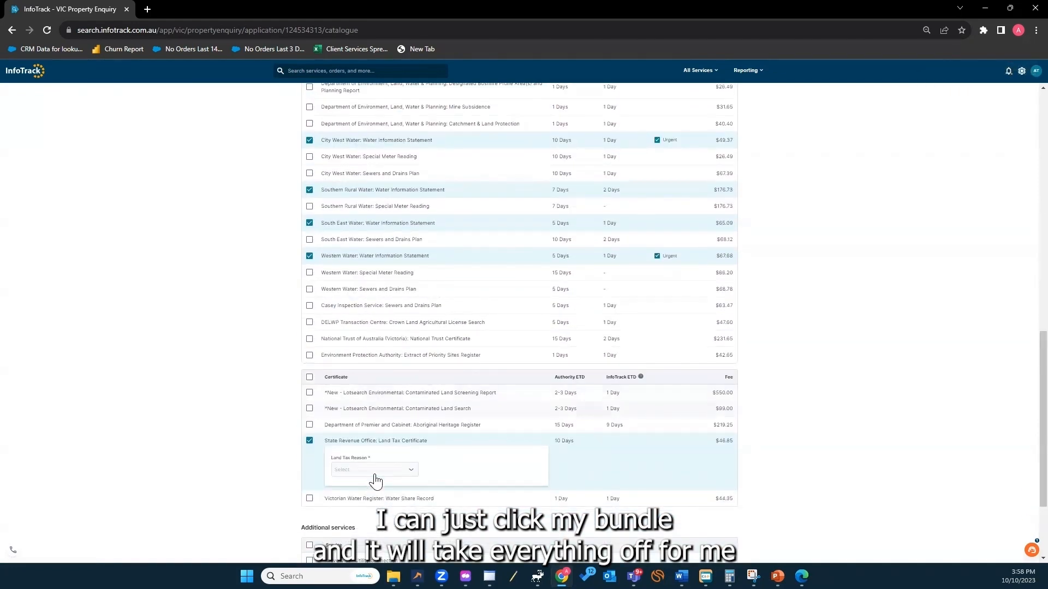
scroll(245, 435, "down", 1)
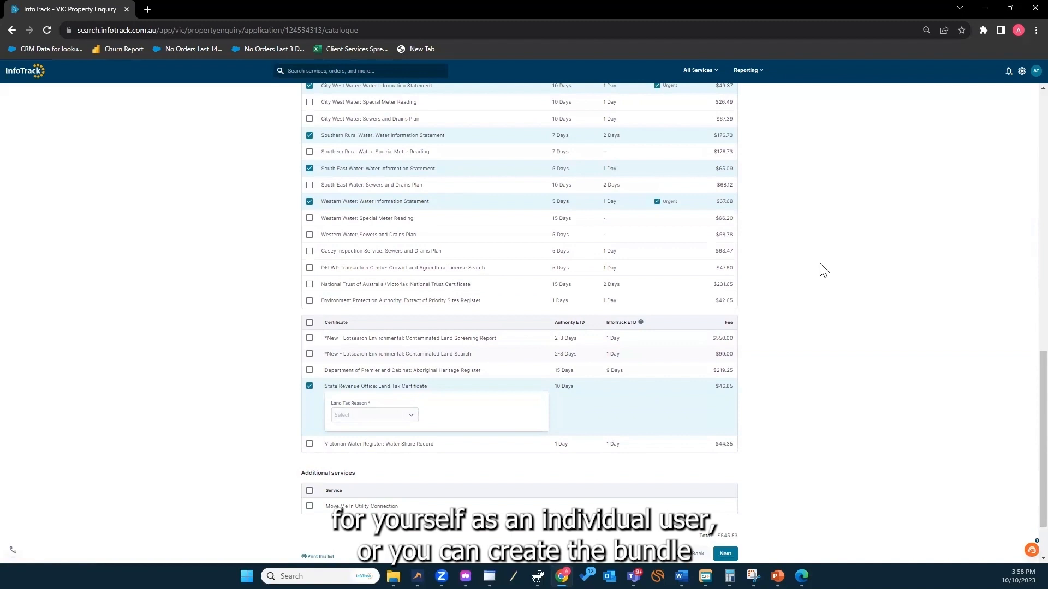
Set the Land Tax Certificate's Land Tax Reason to Purchaser Application.
scroll(776, 307, "up", 1)
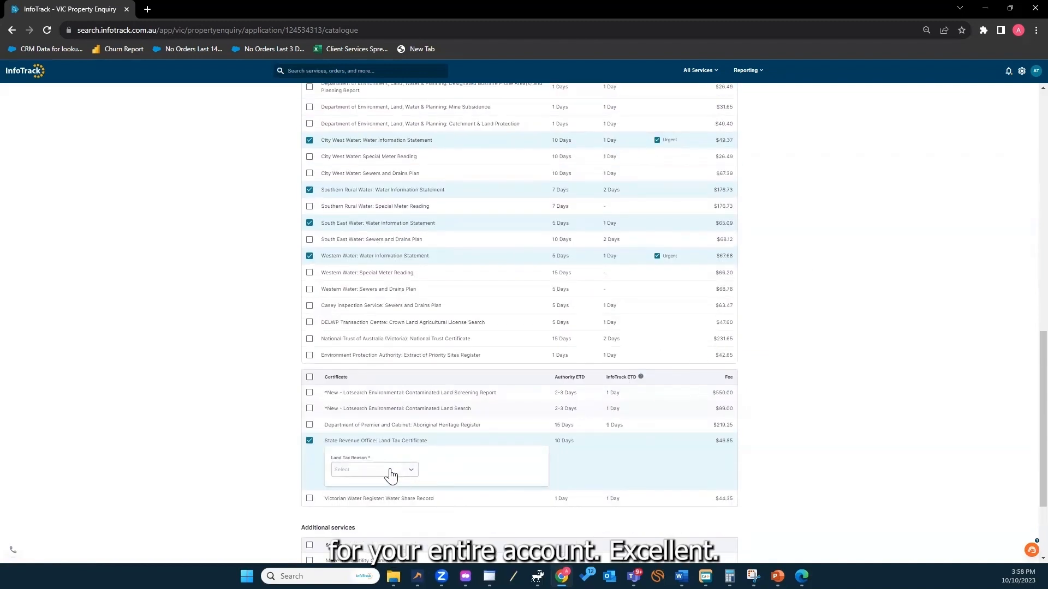
left_click(391, 473)
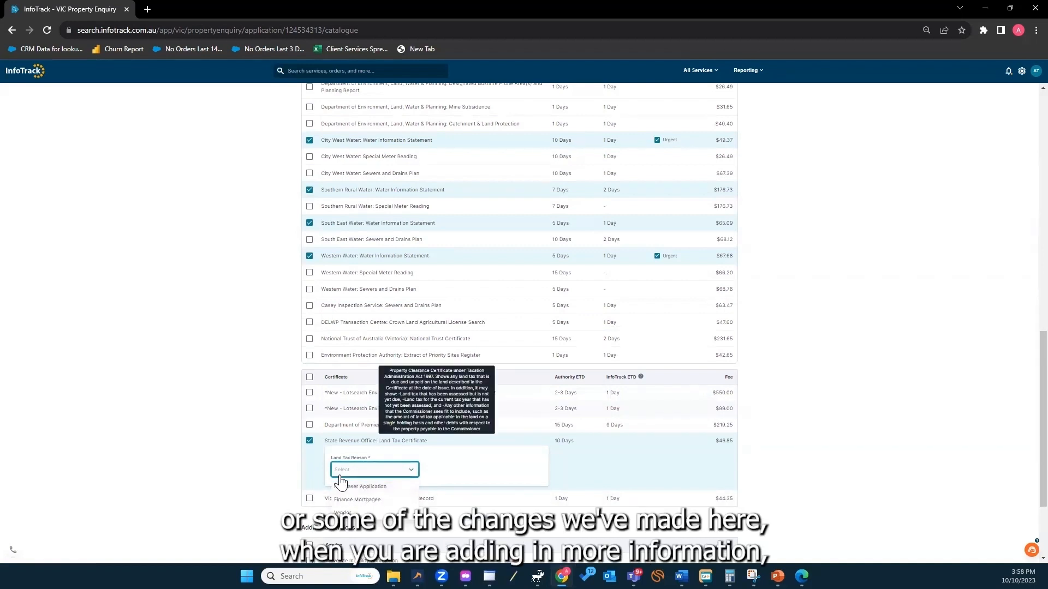
scroll(409, 300, "up", 2)
scroll(392, 342, "down", 4)
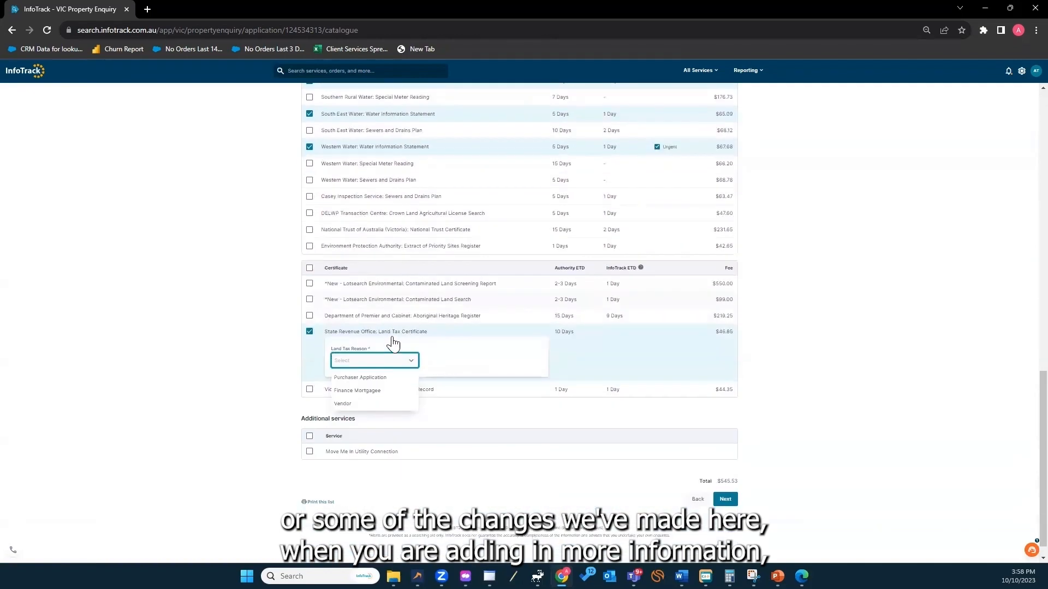
left_click(365, 377)
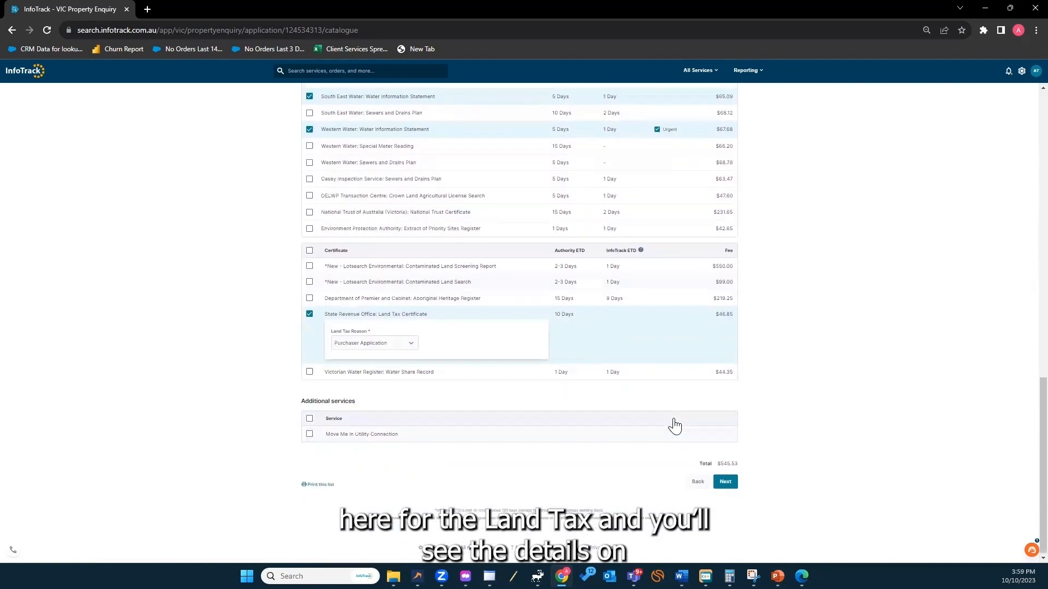
Proceed to the enquiry details and set the settlement date to 12/10/2023.
left_click(726, 482)
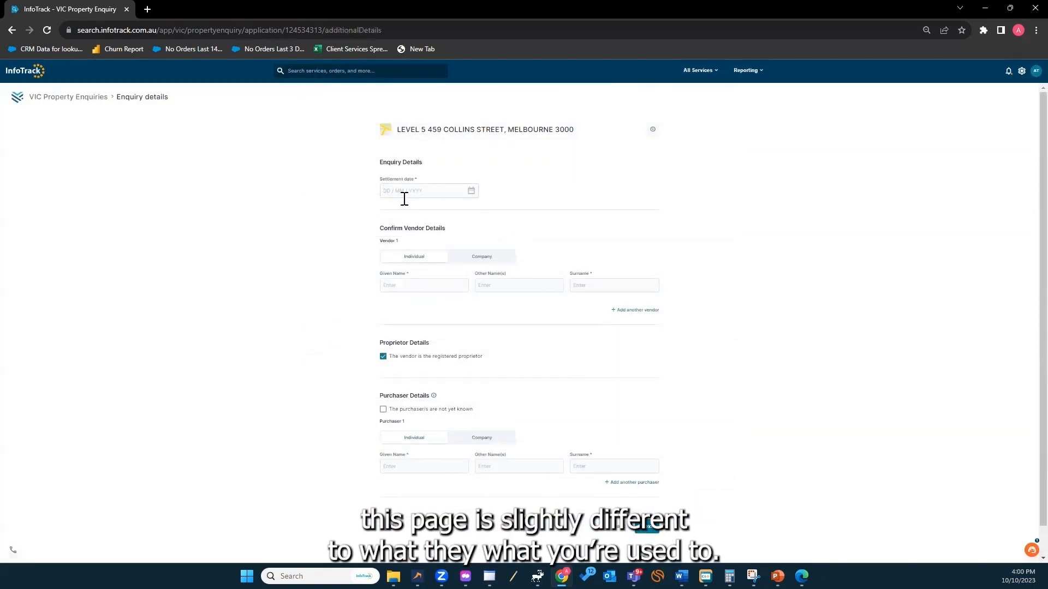
left_click(473, 194)
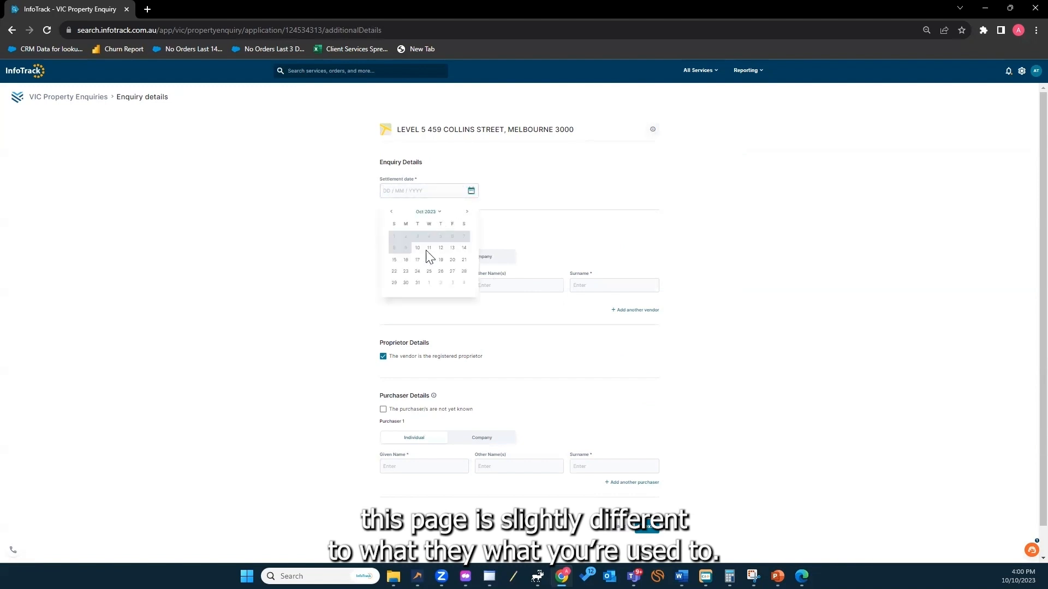
left_click(581, 214)
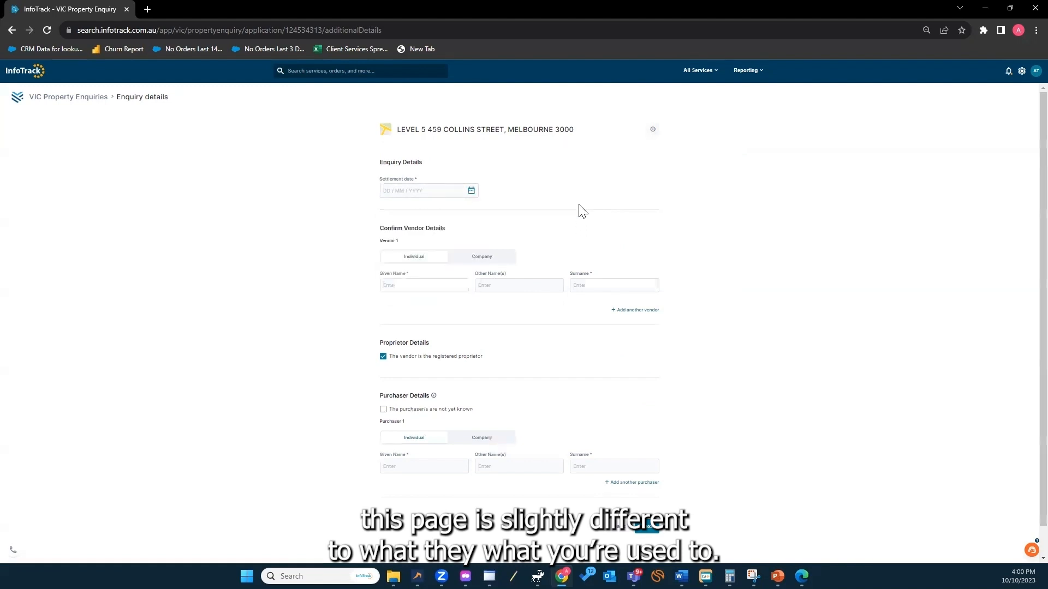
left_click(471, 192)
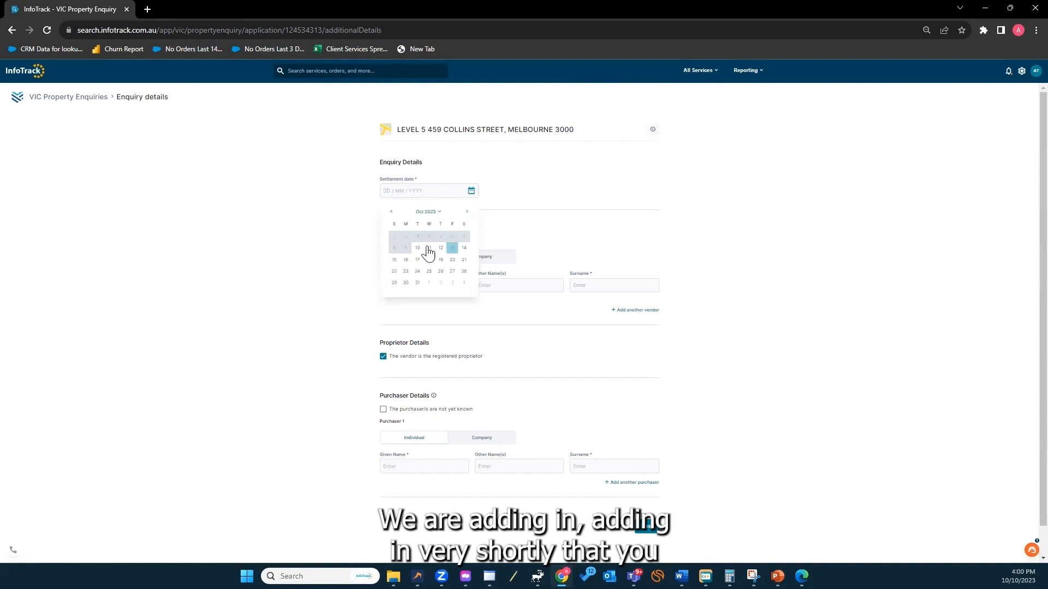
left_click(441, 249)
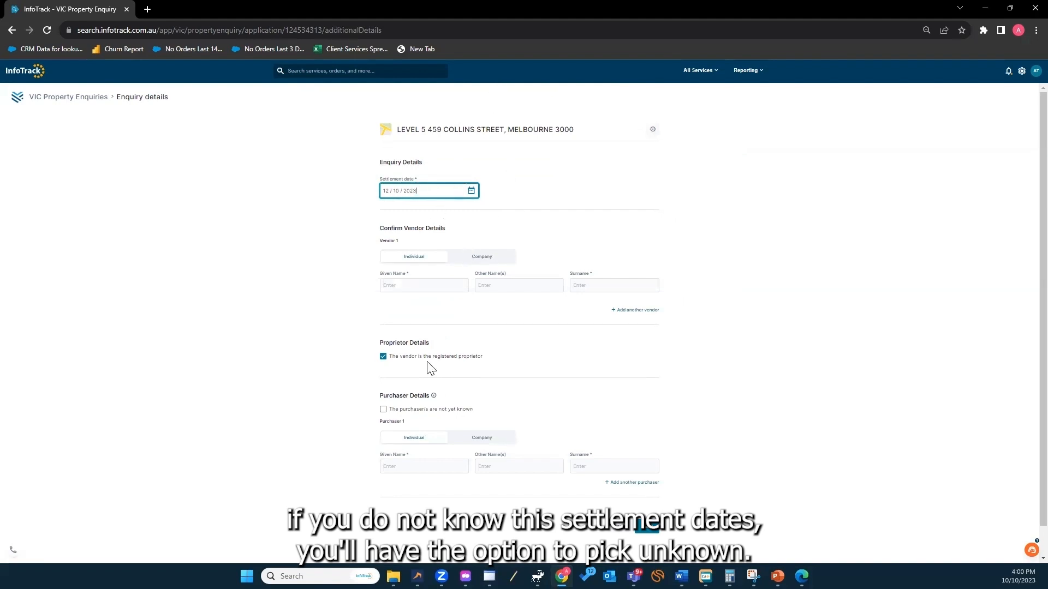
Enter the given name and surname of Vendor 1 as an individual.
left_click(433, 284)
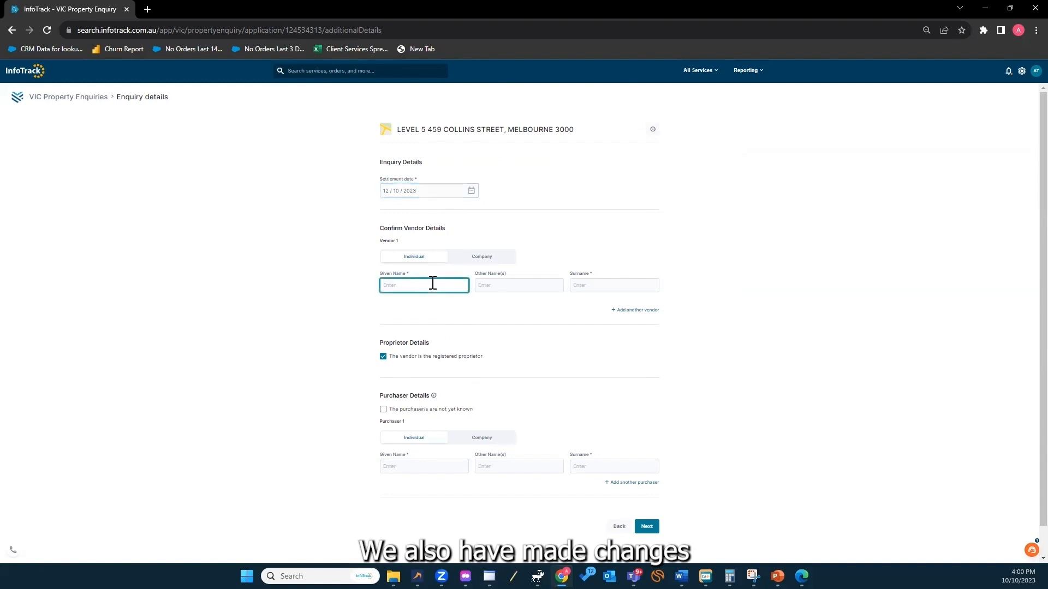
type("angus")
left_click(599, 289)
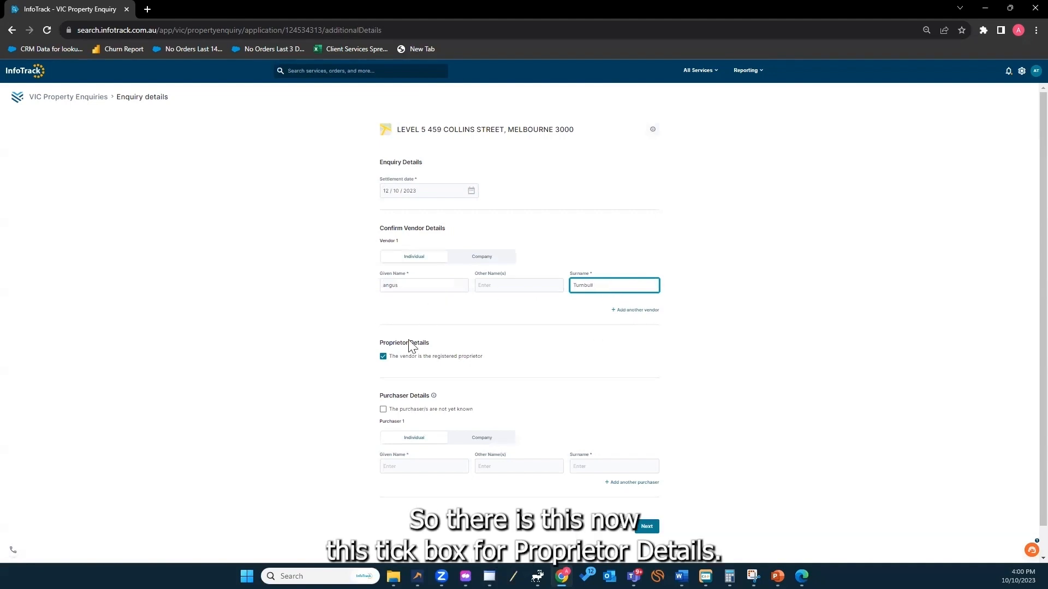
Keep the vendor marked as the registered proprietor and mark the purchasers as not yet known.
left_click(383, 357)
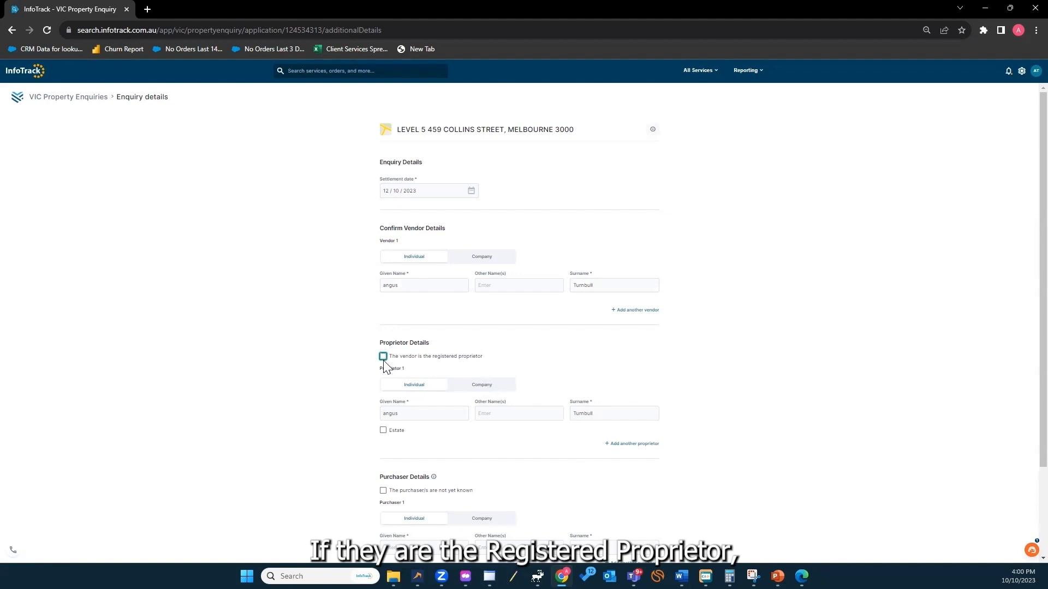
left_click(383, 358)
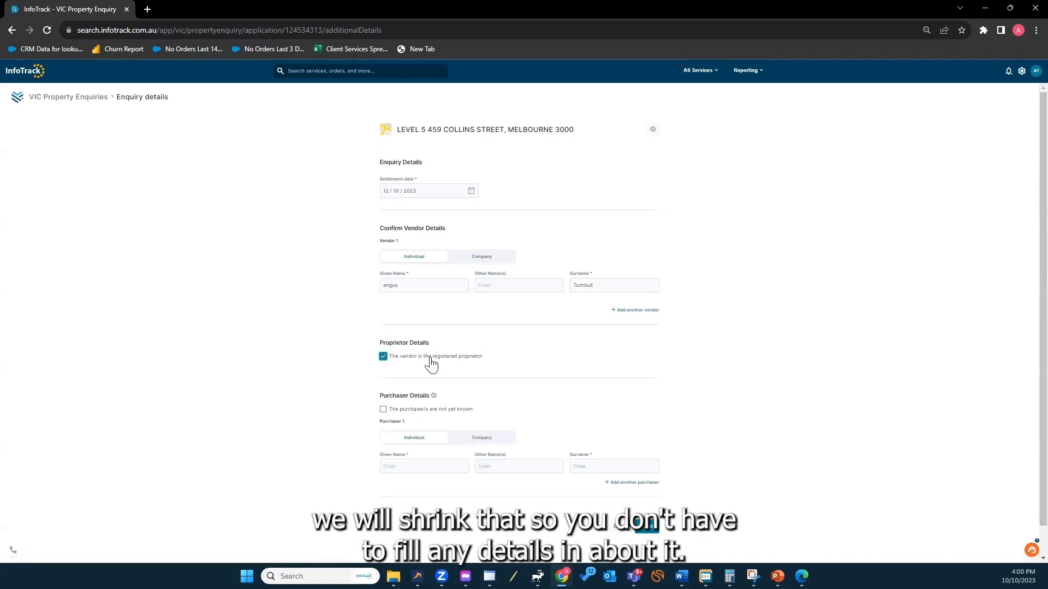
scroll(539, 346, "down", 1)
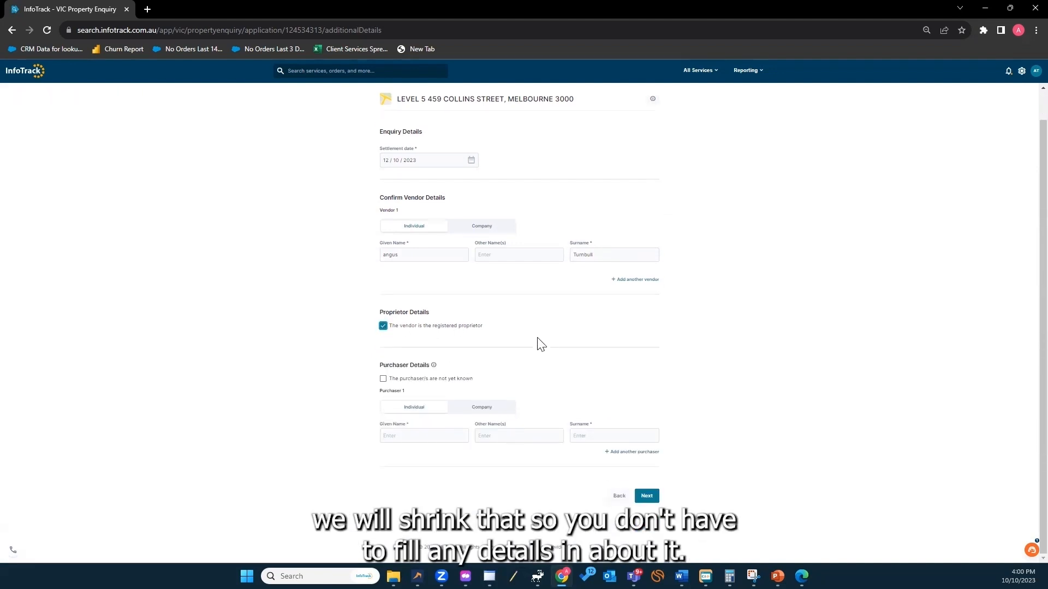
left_click(383, 379)
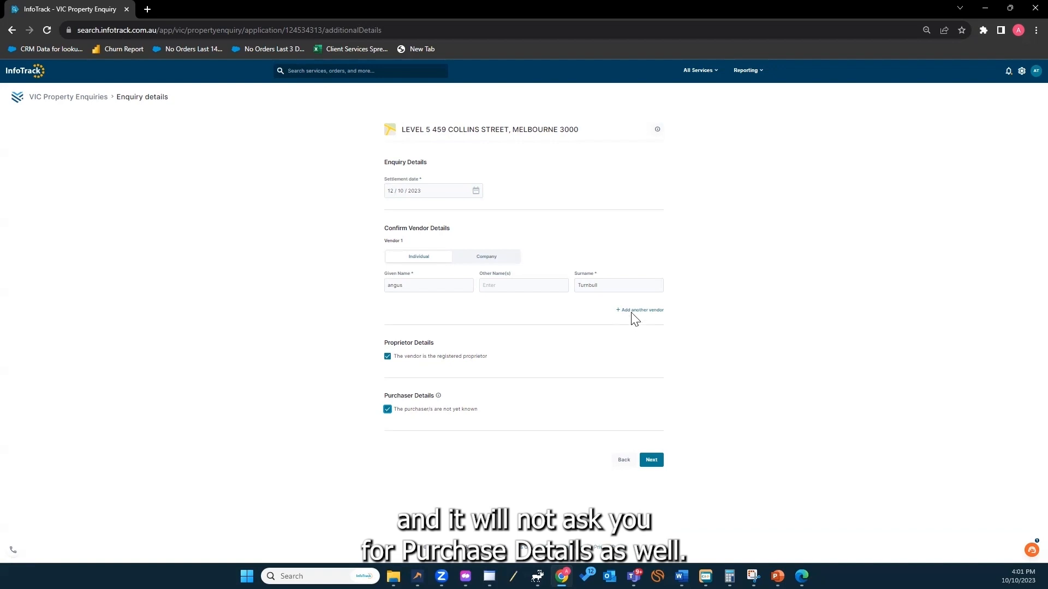
Try adding a second vendor entry, remove it, and continue to the order confirmation.
left_click(632, 311)
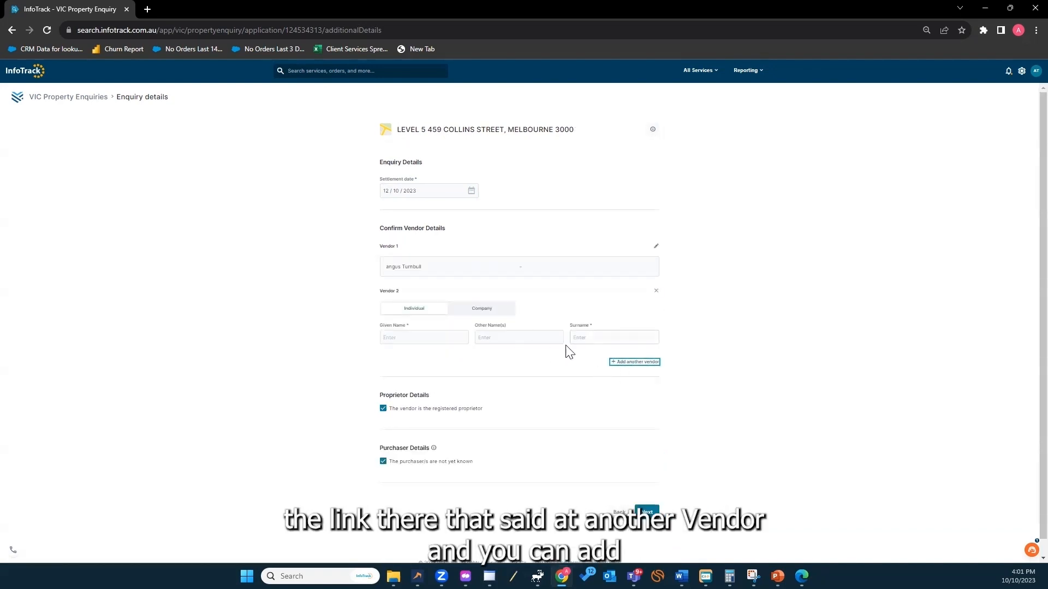
left_click(657, 292)
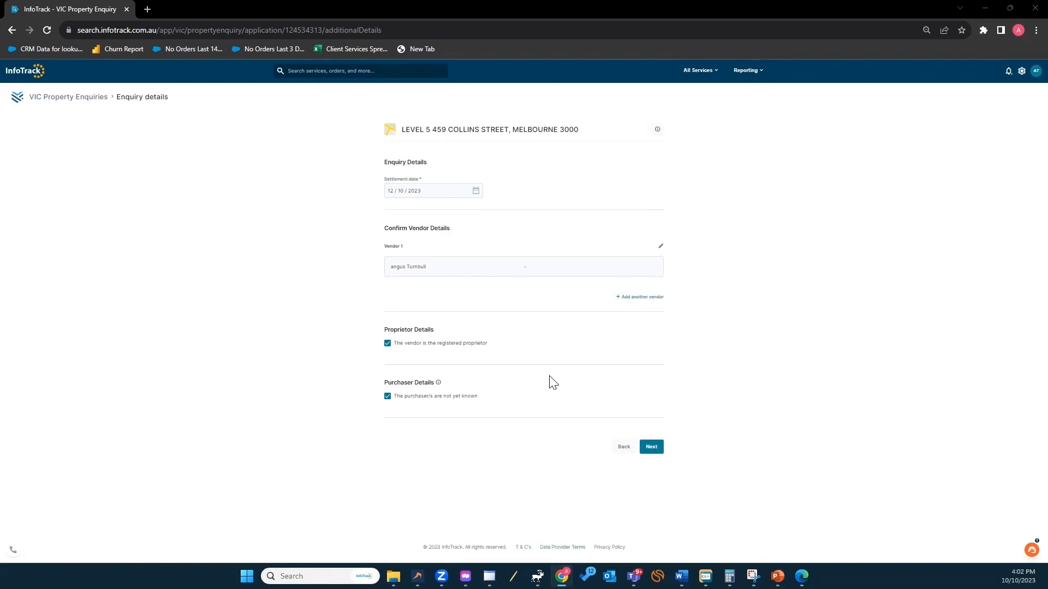
left_click(652, 448)
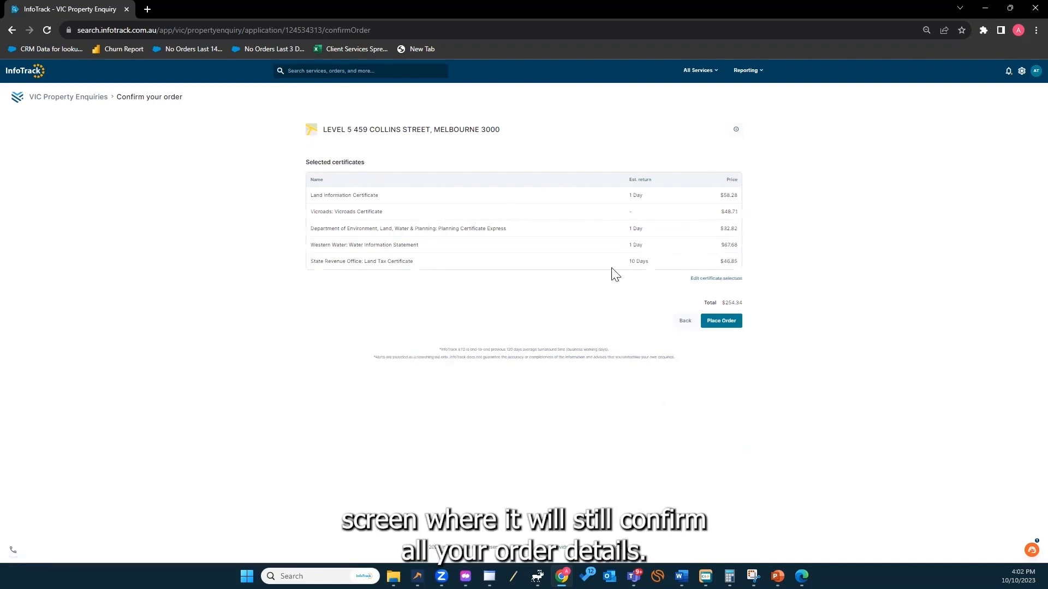
Reduce the certificate selection to Register Search Statement (Copy of Title) and Copy of Plan, and place the order.
left_click(706, 282)
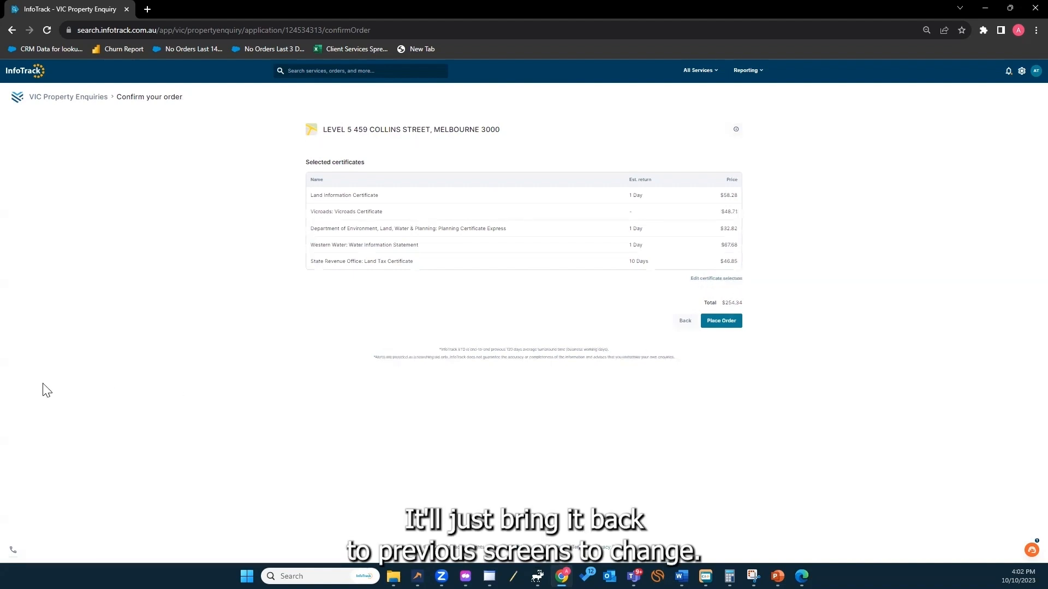
scroll(824, 272, "down", 2)
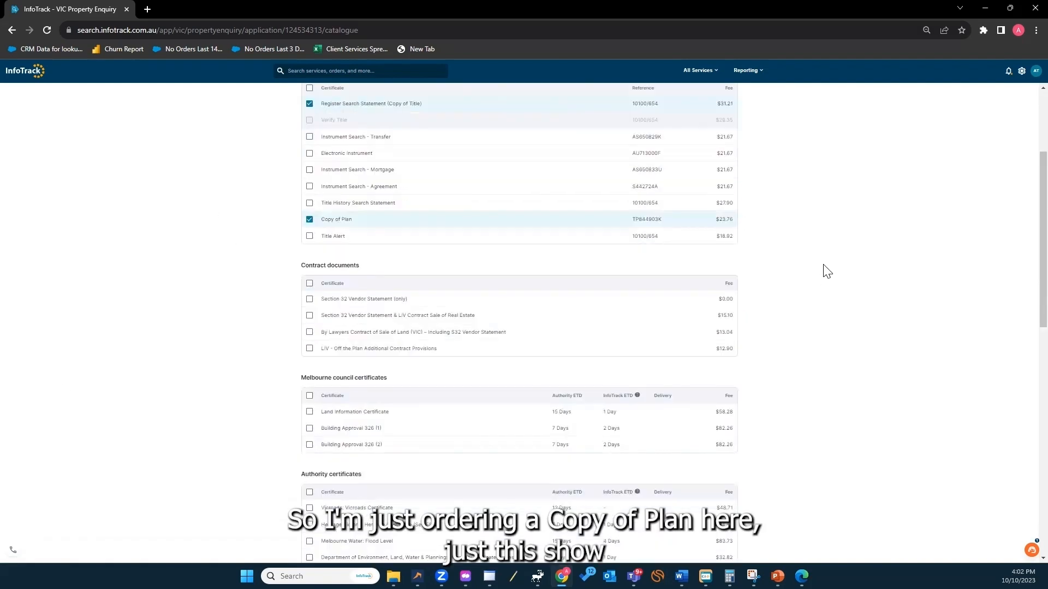
scroll(507, 225, "down", 1)
scroll(577, 222, "up", 3)
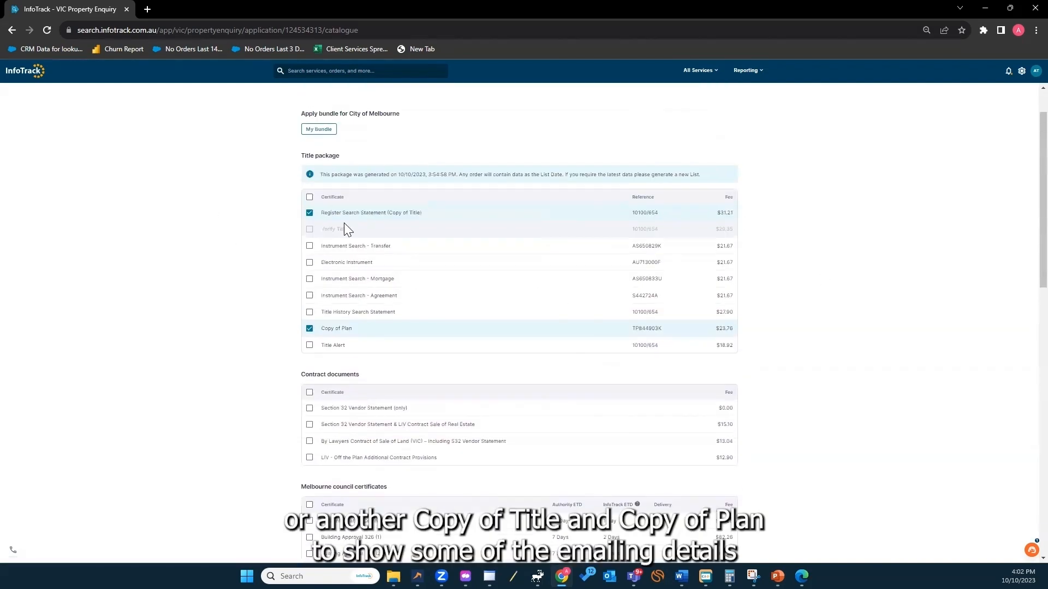
scroll(598, 349, "down", 15)
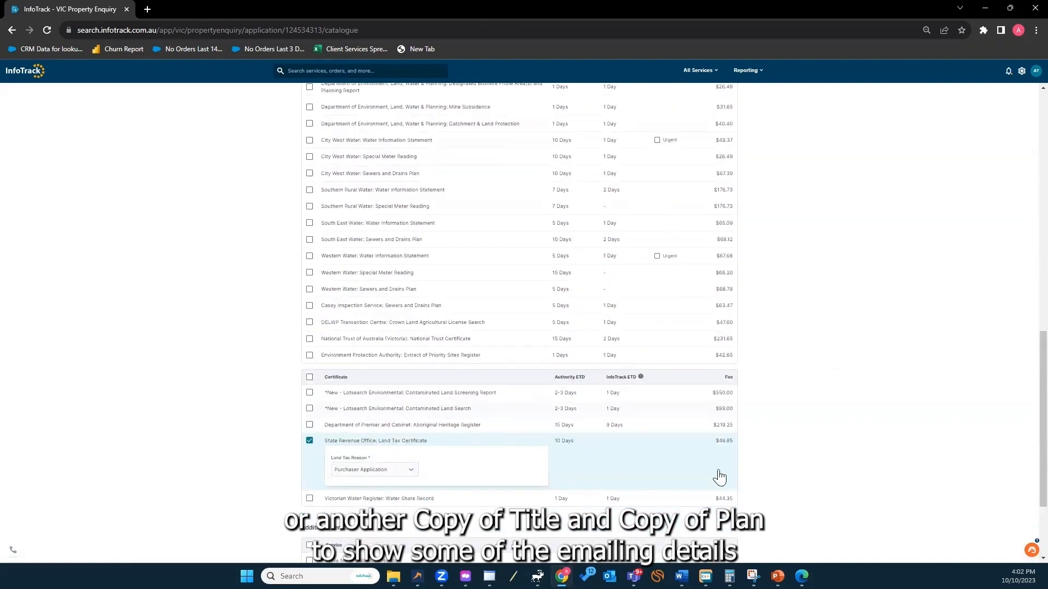
left_click(310, 440)
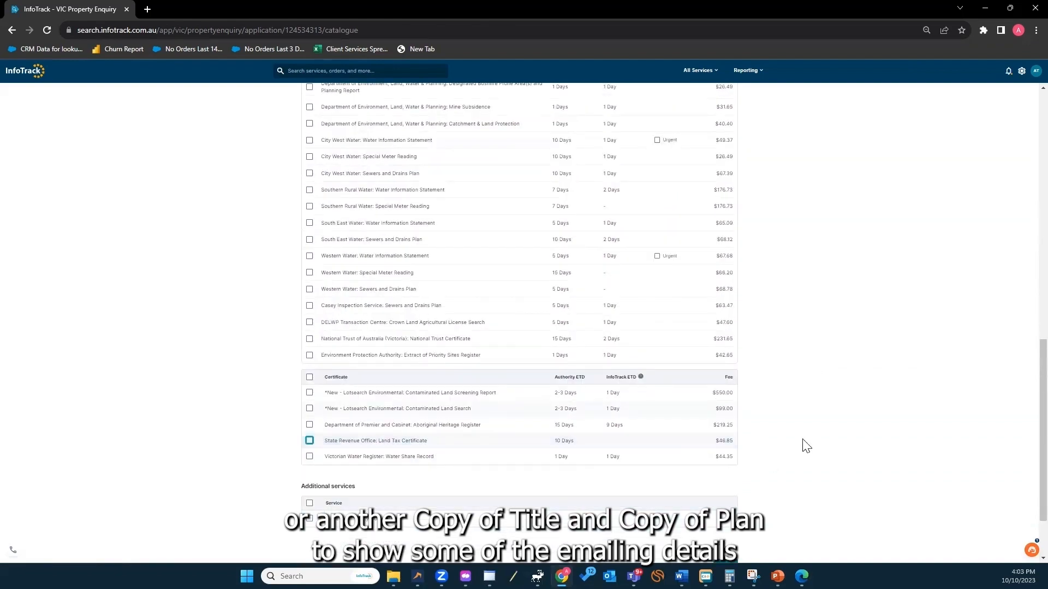
scroll(804, 445, "down", 2)
left_click(726, 482)
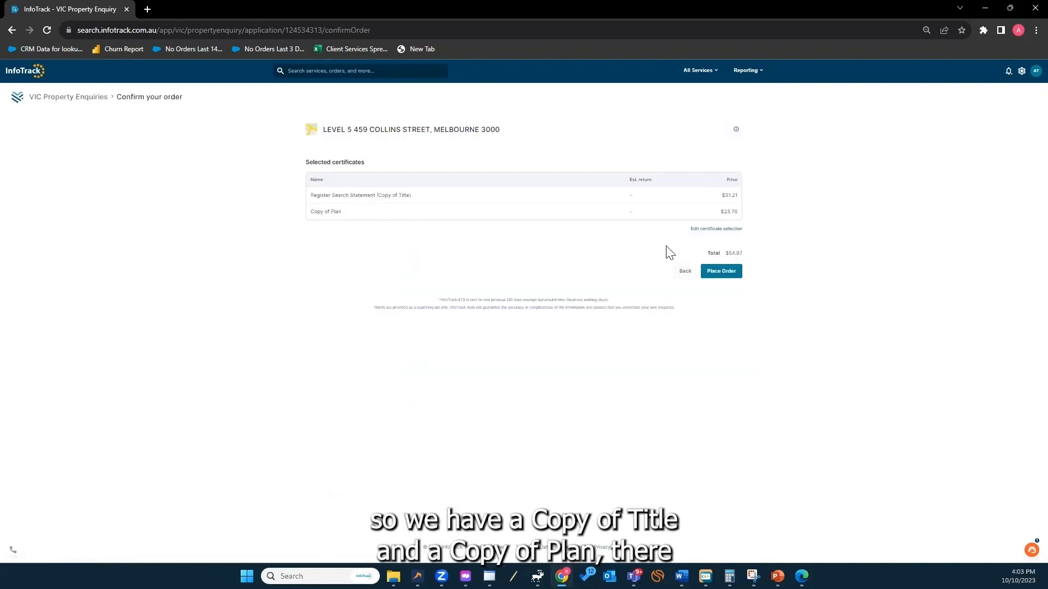
left_click(731, 273)
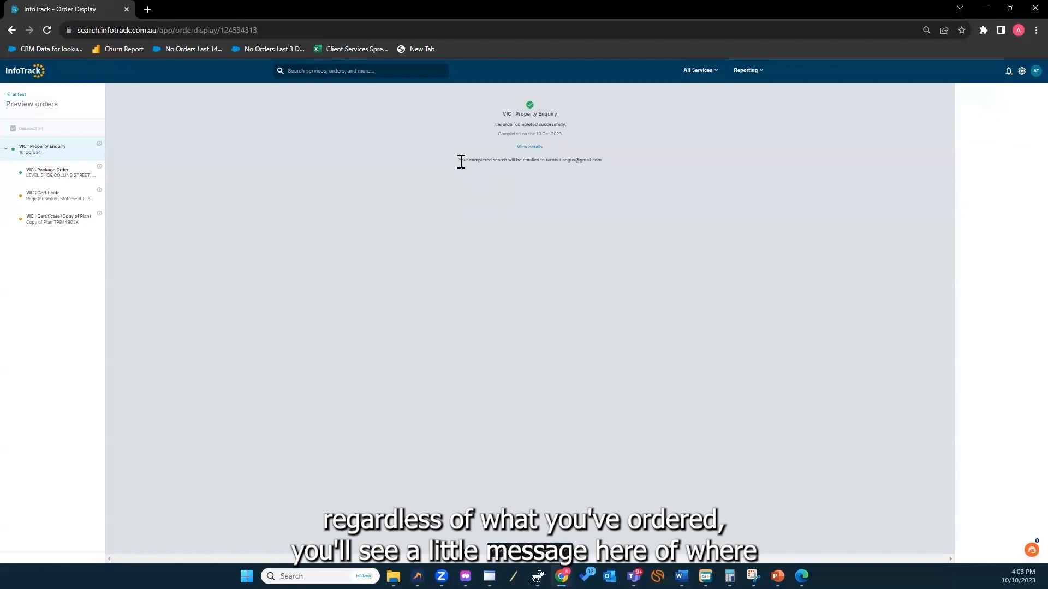
Check the completed Property Enquiry order for the email address its results are sent to.
left_click_drag(461, 161, 613, 166)
left_click(614, 167)
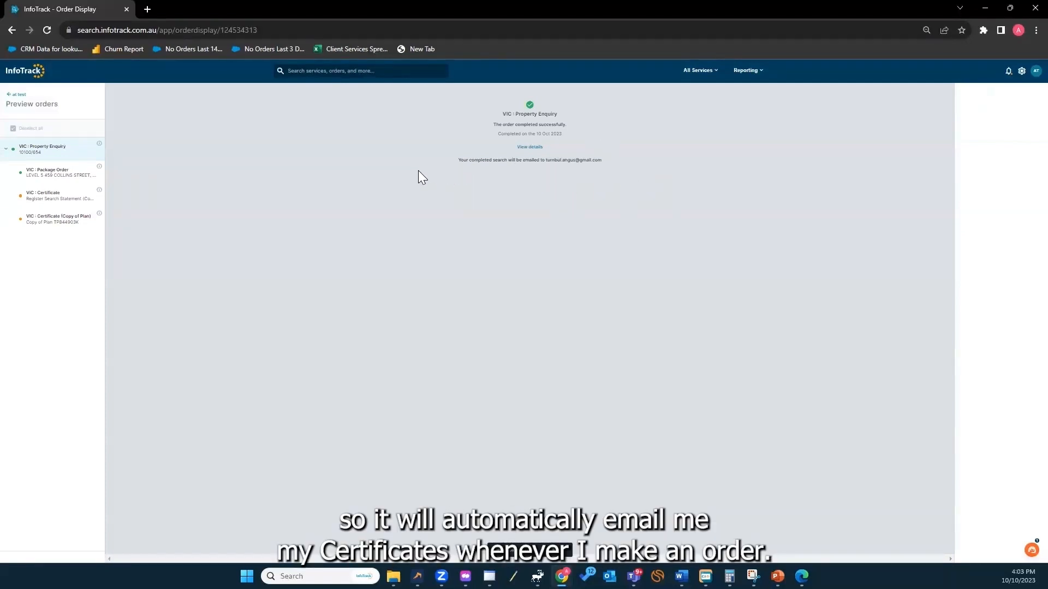
left_click_drag(462, 160, 602, 171)
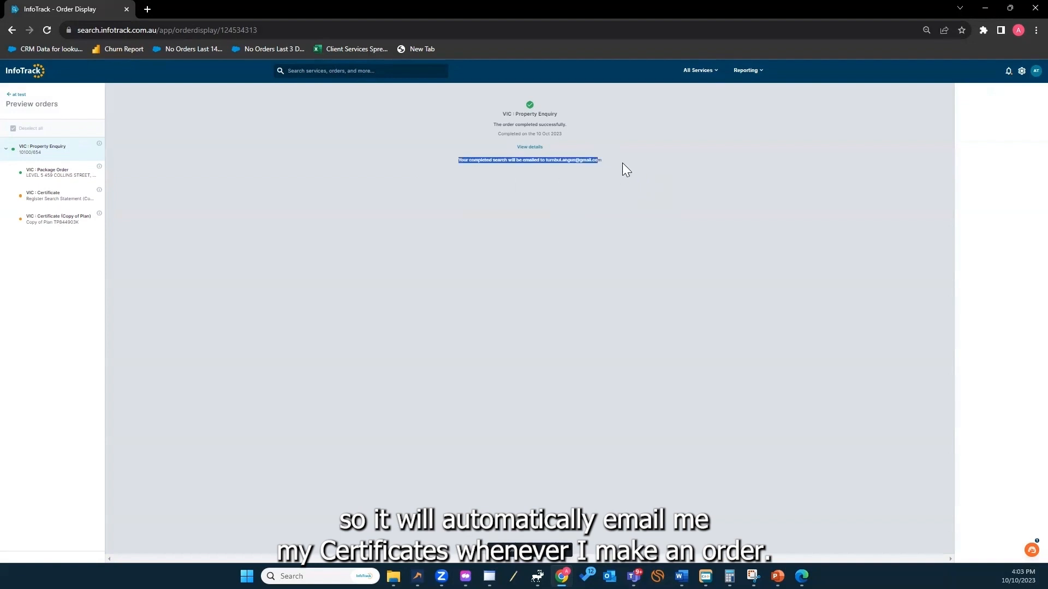
left_click(622, 163)
left_click_drag(509, 161, 592, 162)
left_click(635, 182)
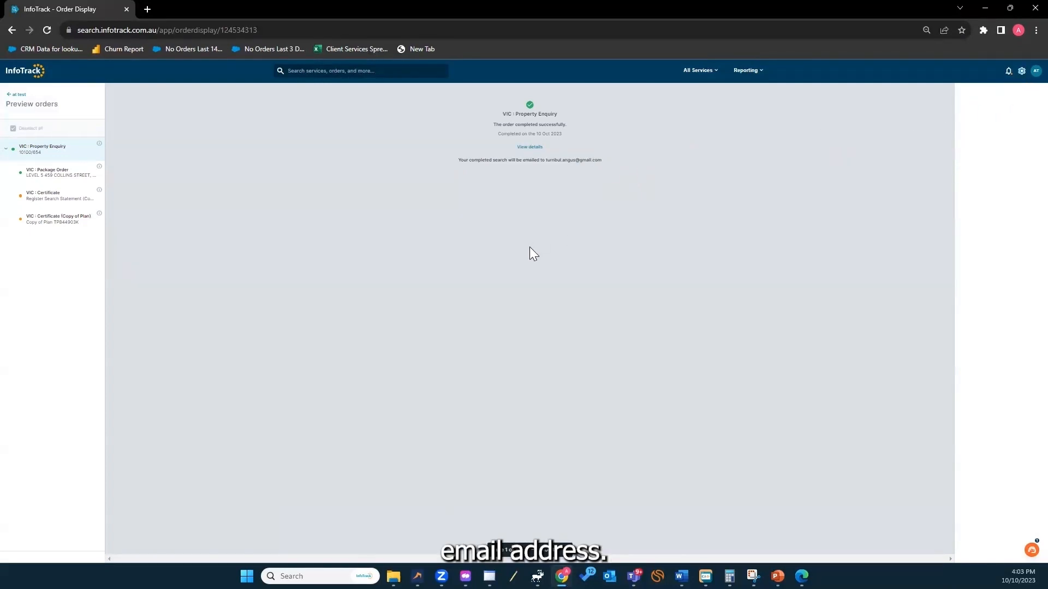
Review the account's email preferences for completed orders, PDF attachments, merging into a single PDF, and grouping VIC orders into one email.
left_click(1022, 71)
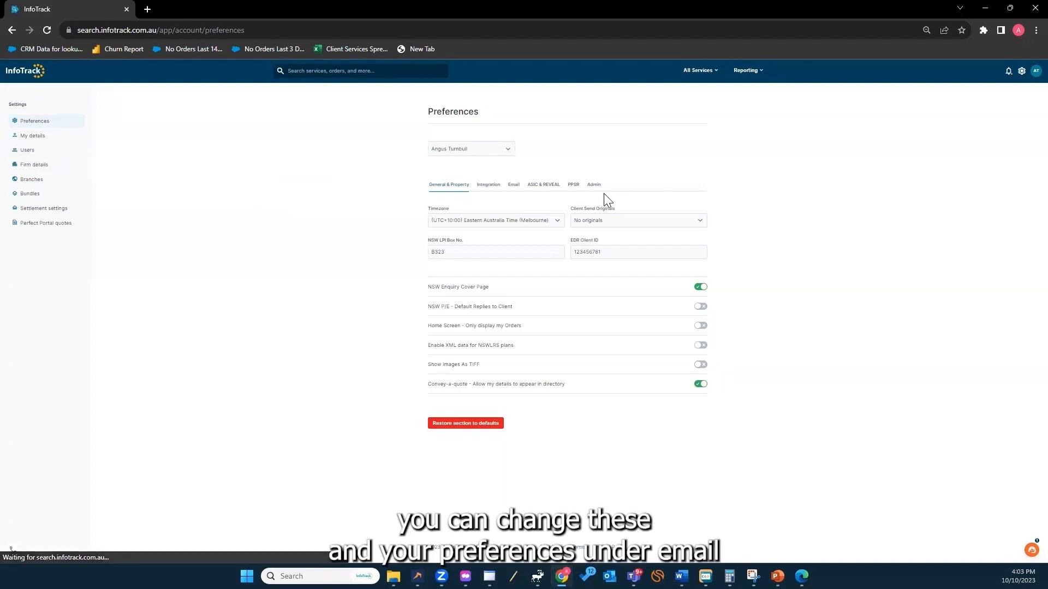
left_click(514, 185)
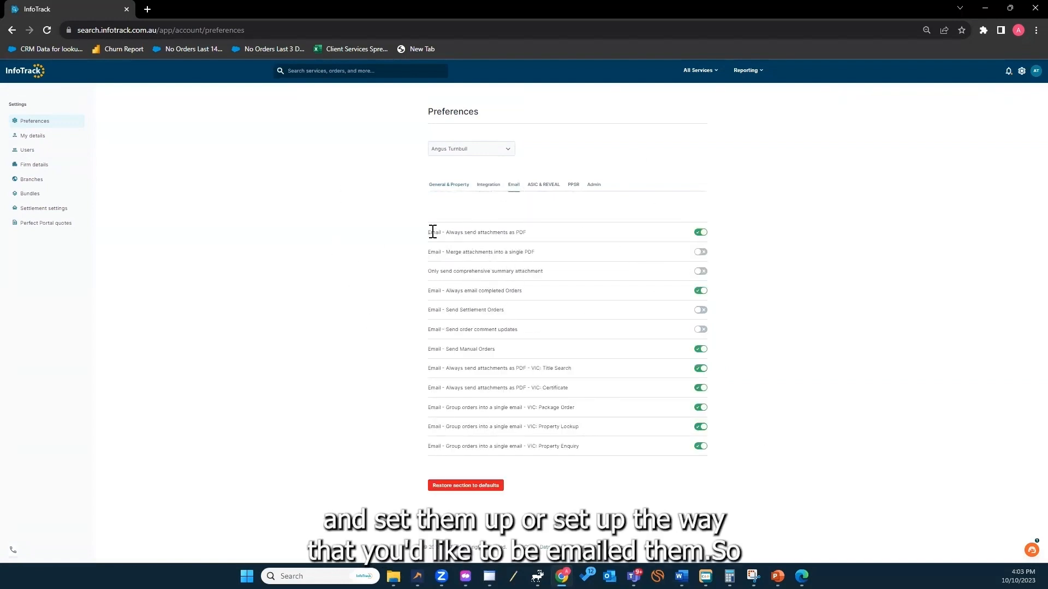
left_click_drag(430, 292, 528, 294)
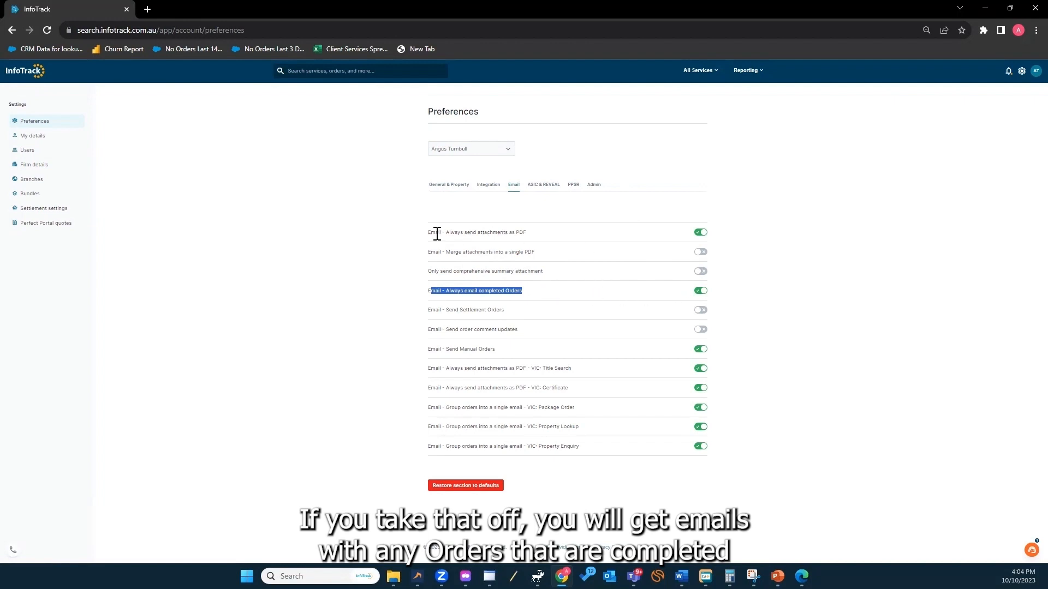
left_click_drag(431, 232, 514, 234)
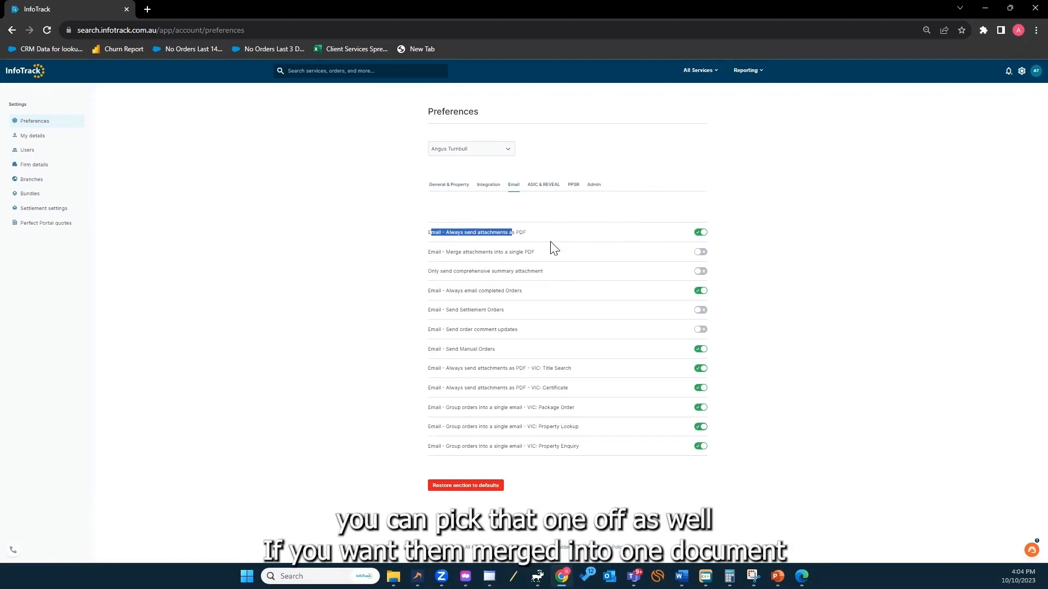
left_click_drag(431, 252, 656, 254)
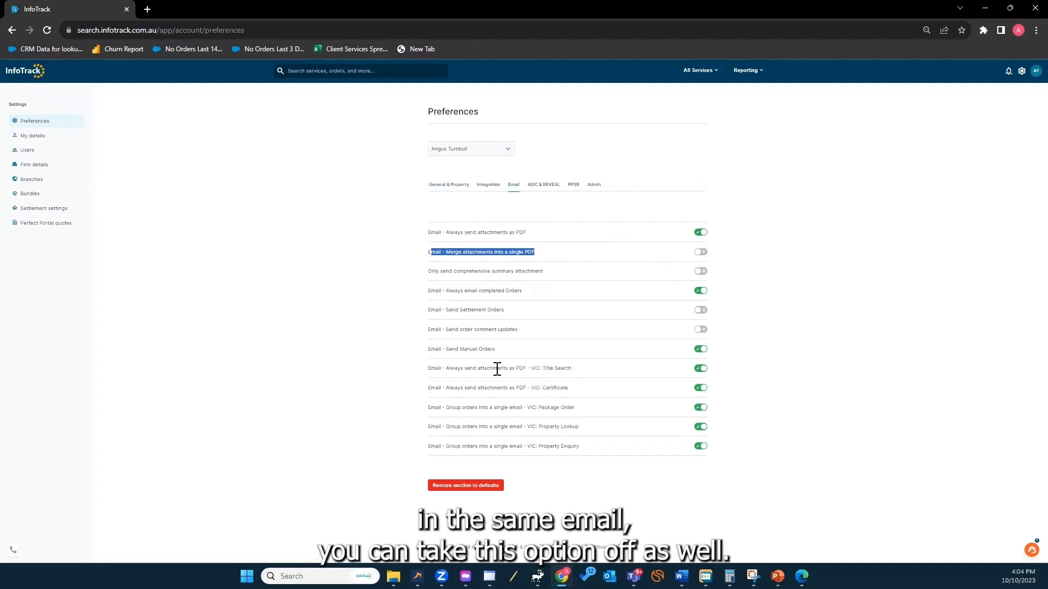
left_click_drag(439, 366, 595, 448)
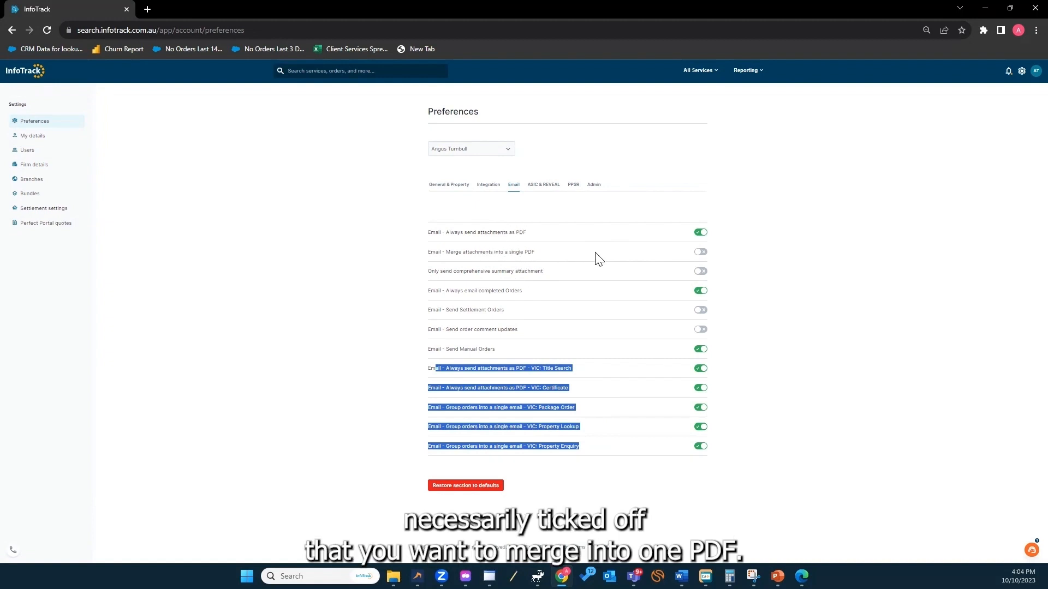
left_click(430, 366)
left_click_drag(430, 366, 613, 437)
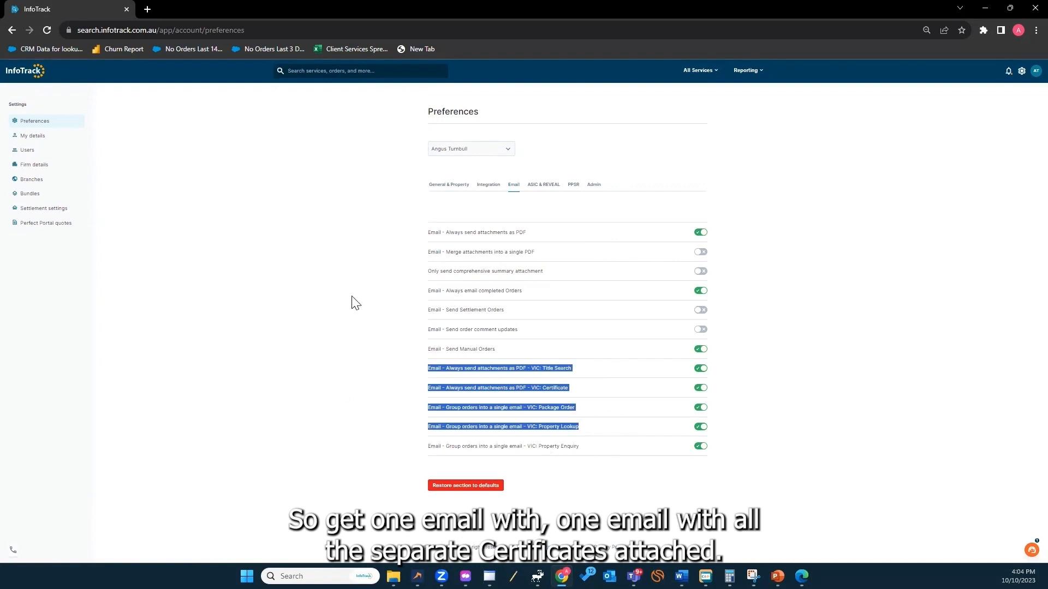
left_click(332, 336)
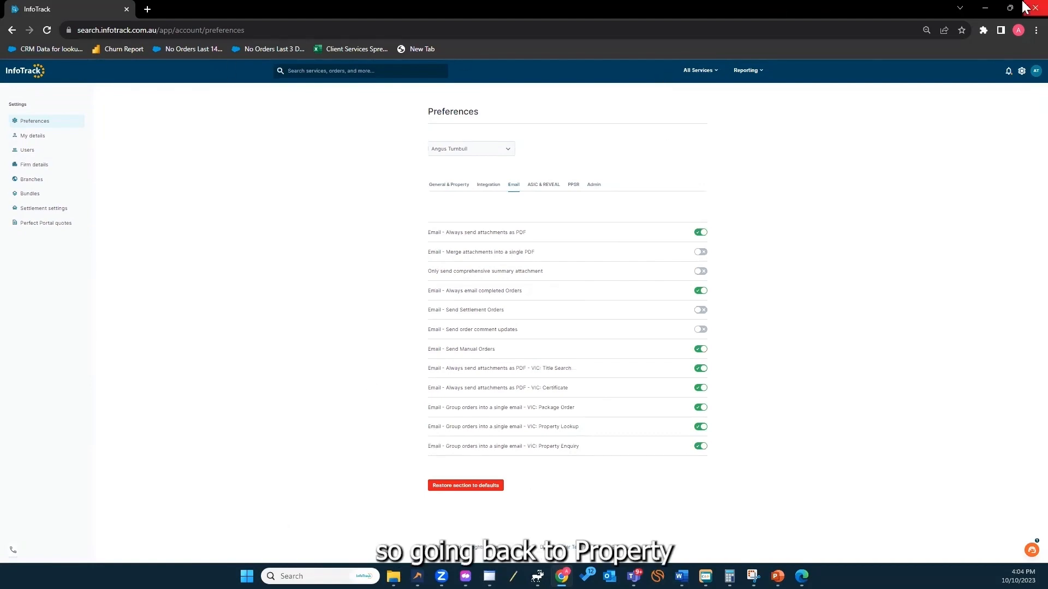
Open a new VIC Property Enquiries search from the Victorian property services.
left_click(699, 71)
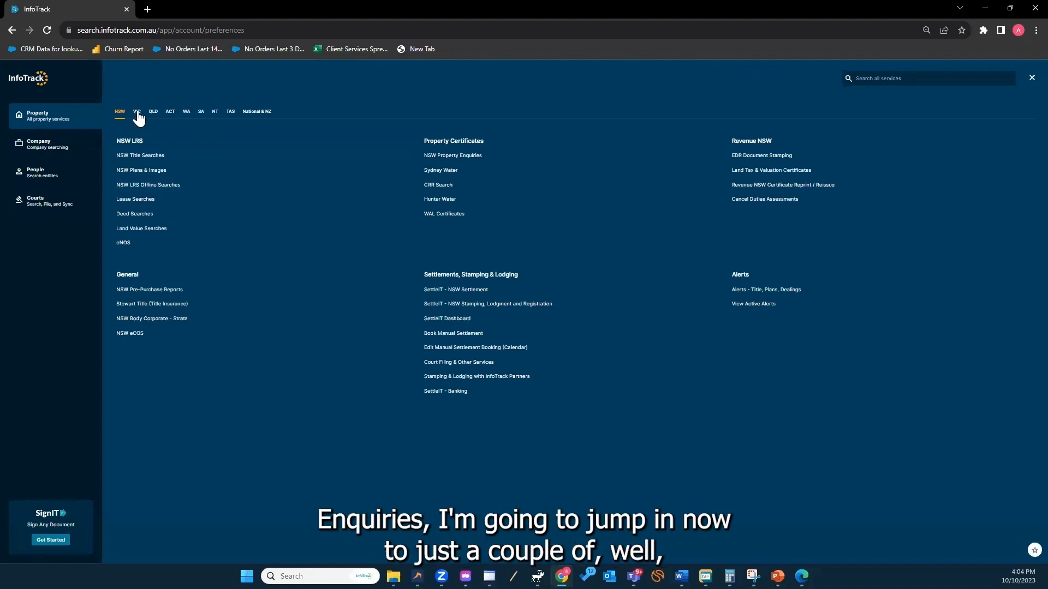
left_click(138, 113)
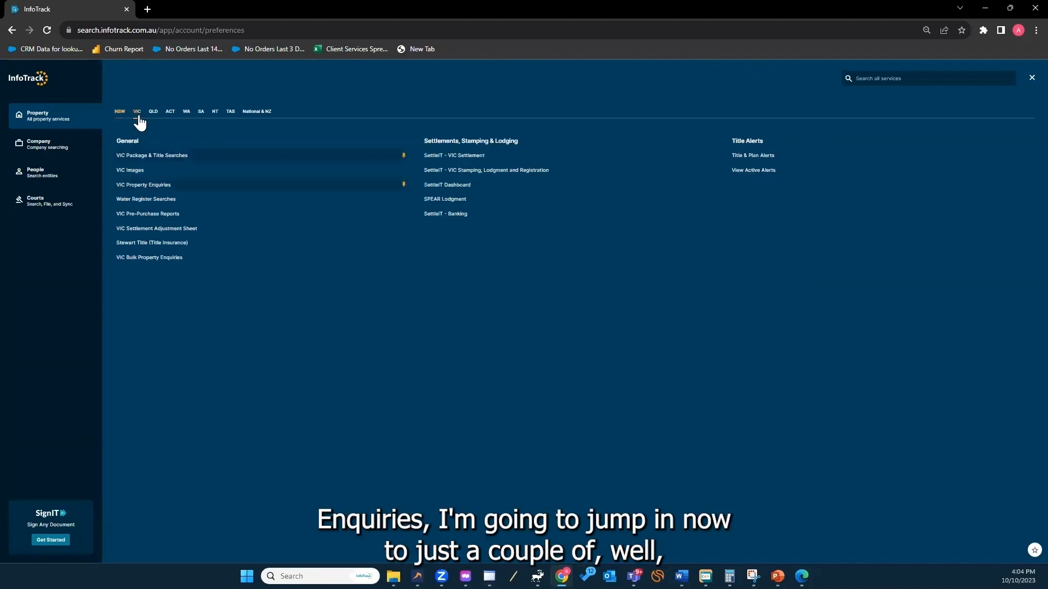
left_click(158, 186)
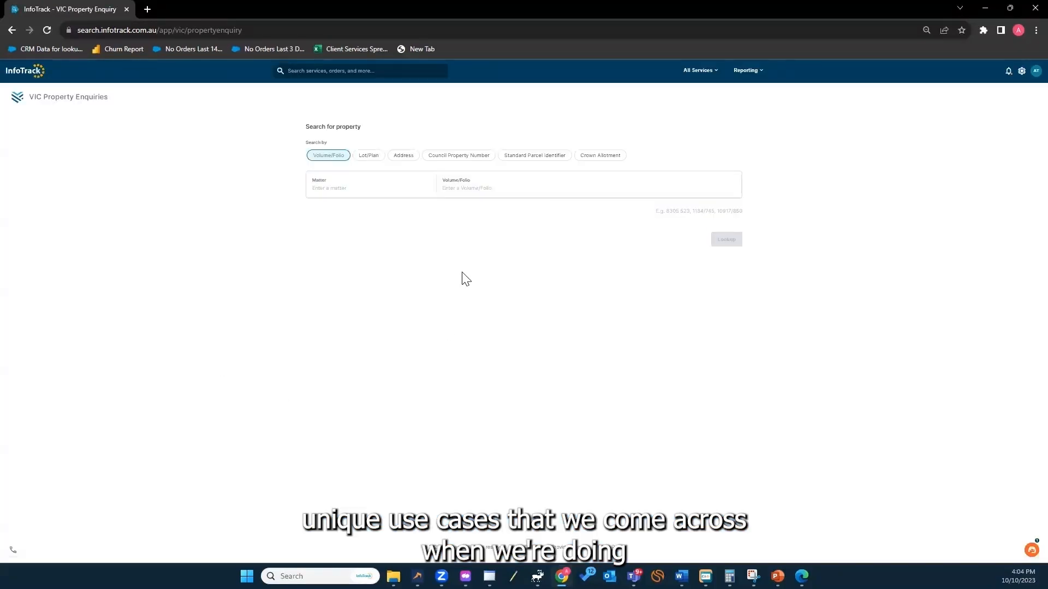
Look up the property by Volume/Folio 1184/745 under the matter "at test".
left_click(346, 188)
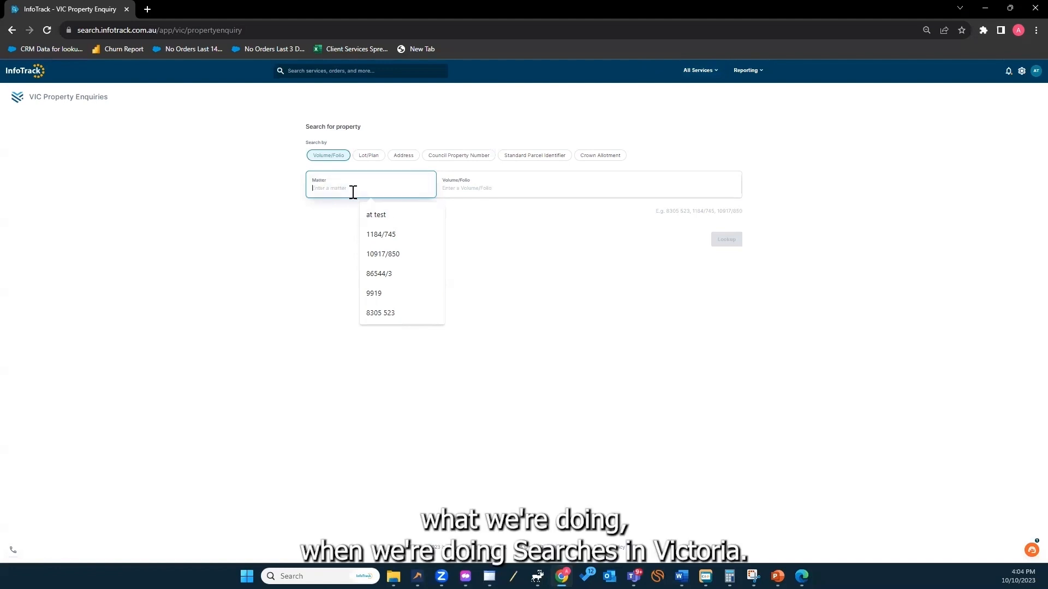
left_click(380, 217)
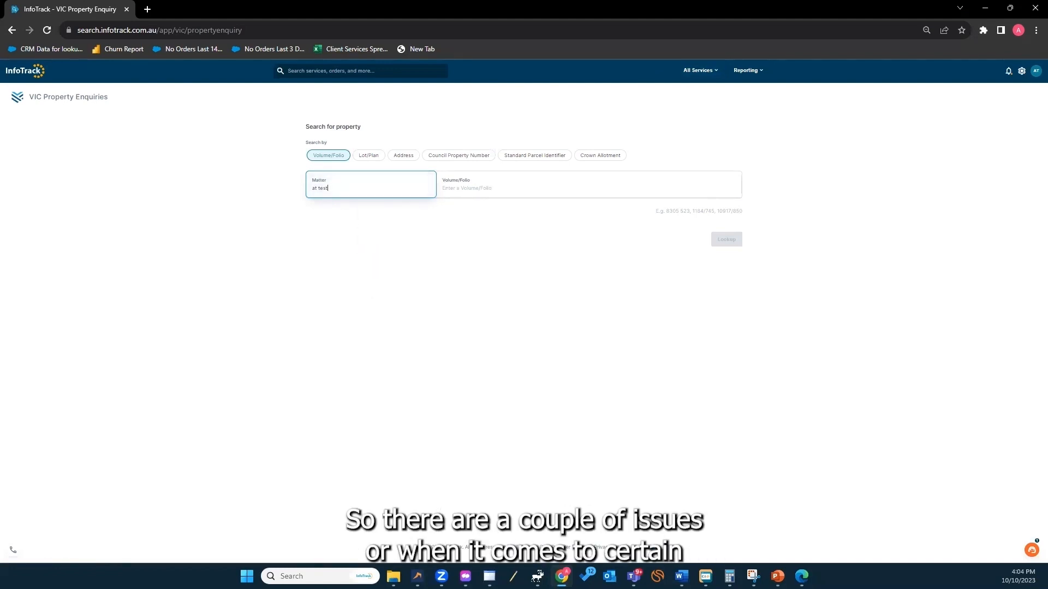
key("alt+Tab")
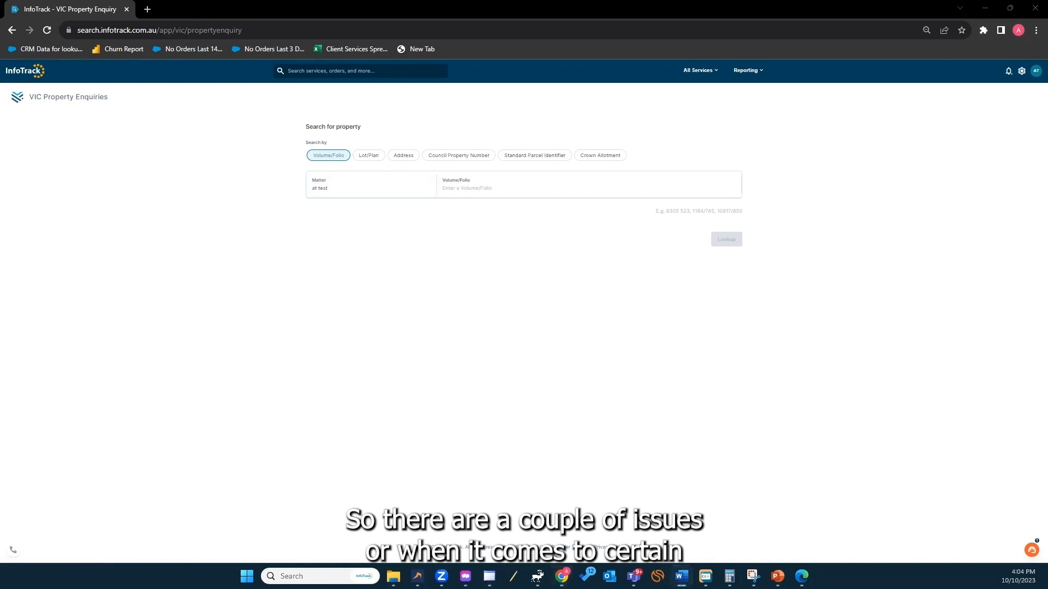
left_click(484, 188)
left_click(512, 235)
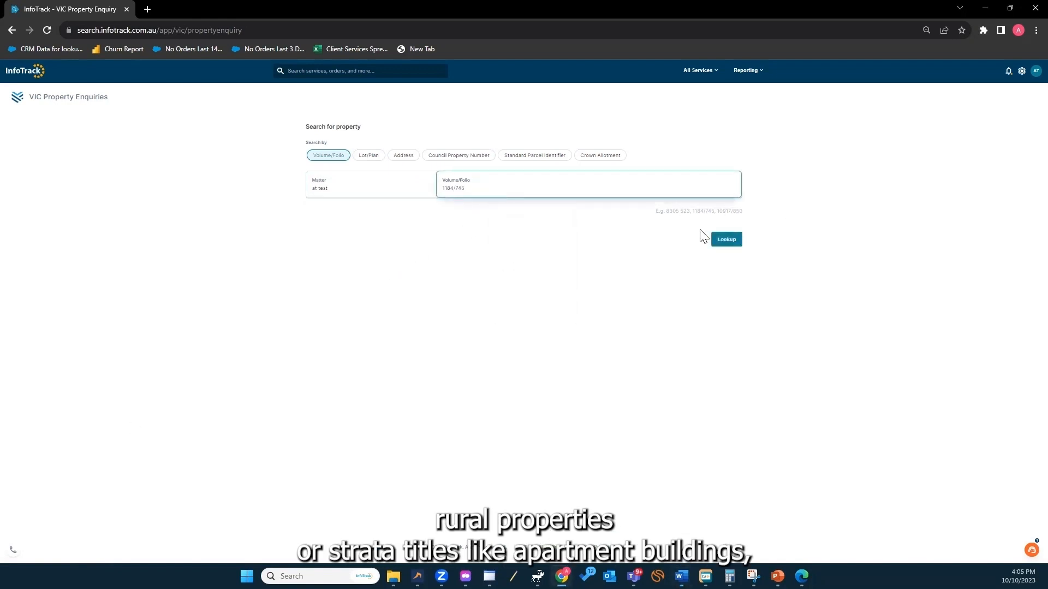
left_click(729, 242)
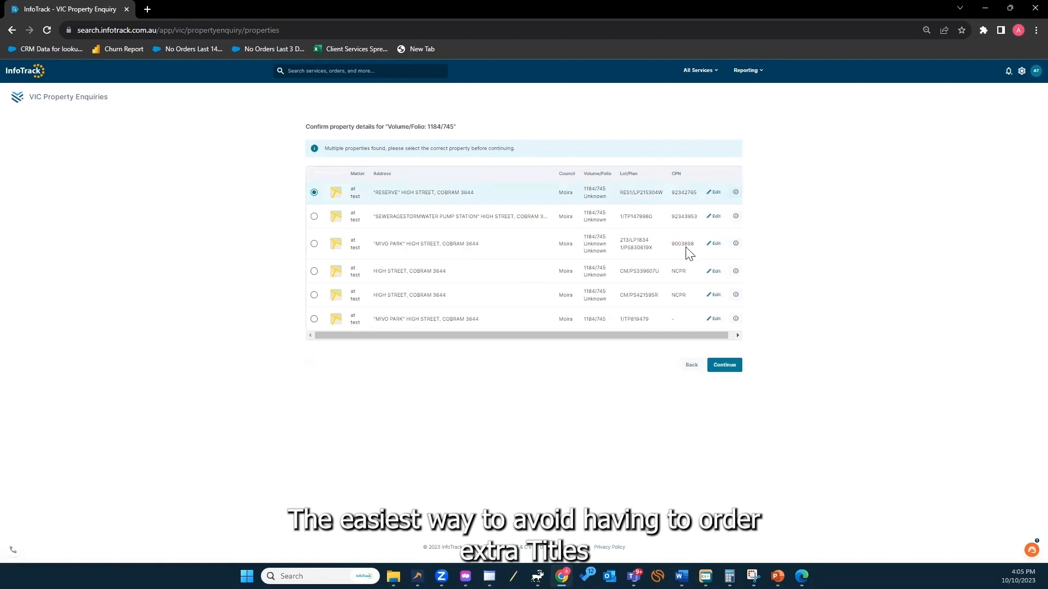
Select the "MIVO PARK" property with two Unknown titles, remove both Unknown volume/folios and lot/plan 1/PS830619X, and confirm its details.
left_click(315, 244)
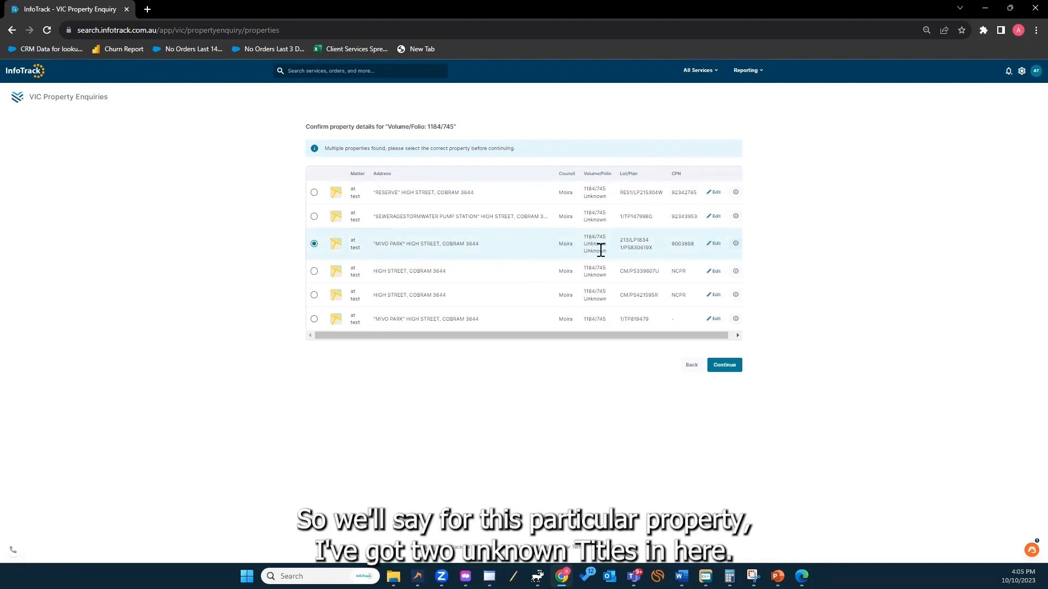
left_click(714, 244)
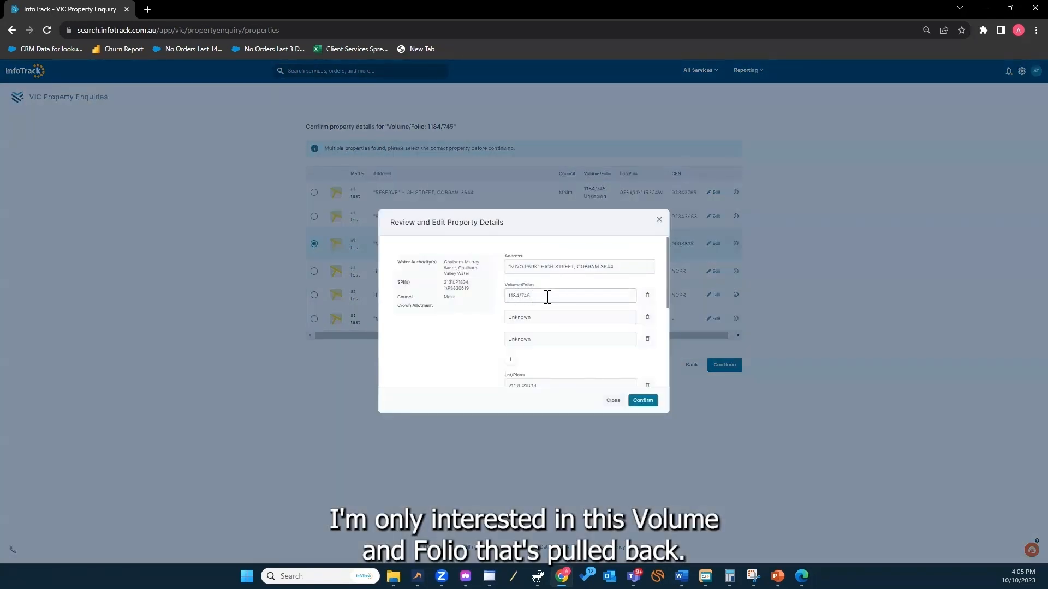
left_click(647, 318)
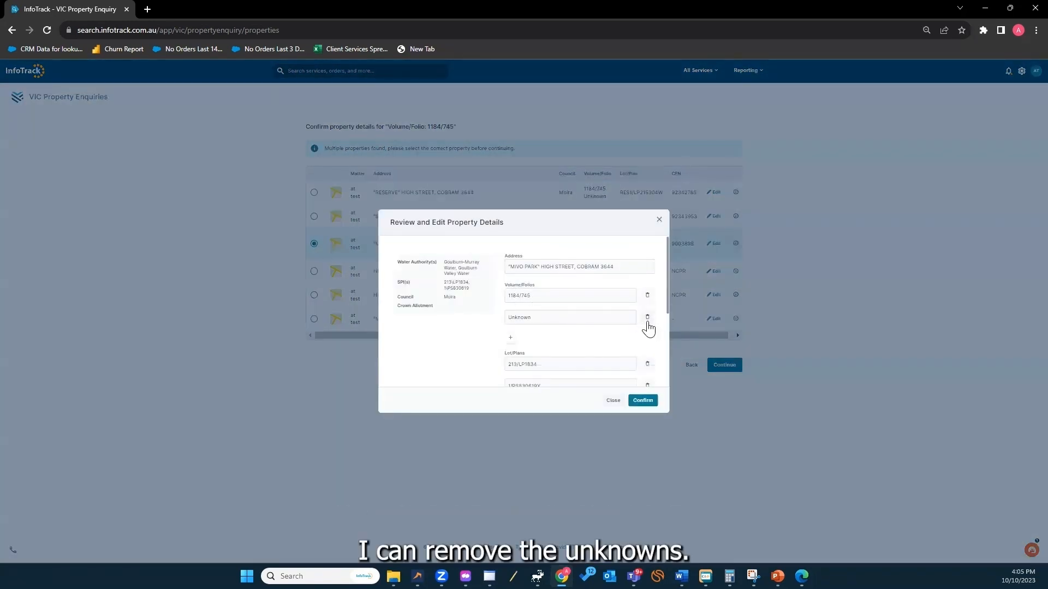
left_click(648, 318)
scroll(602, 326, "down", 1)
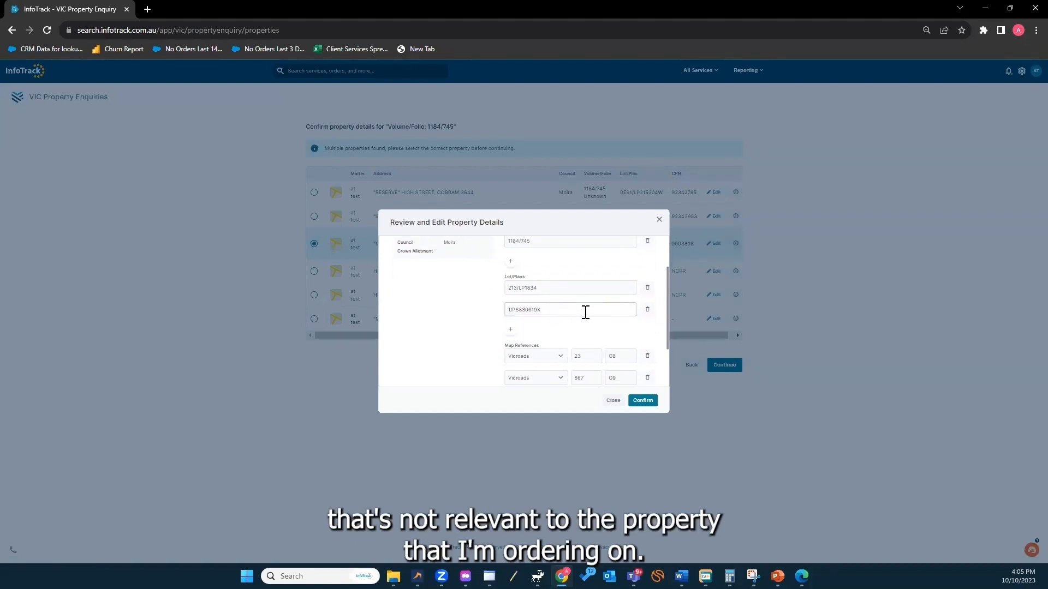
left_click(647, 310)
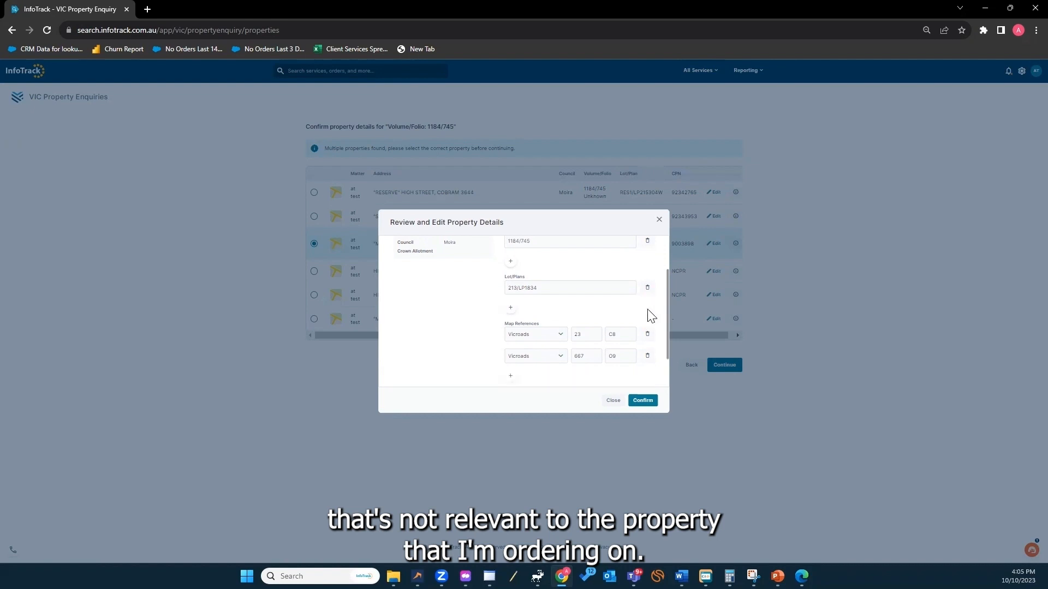
left_click(644, 403)
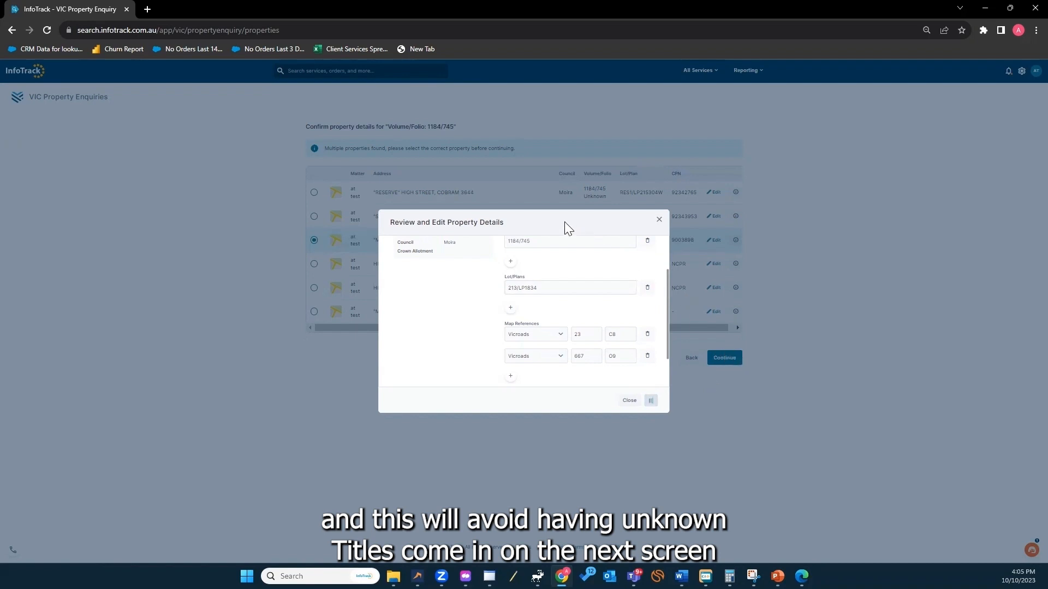
left_click_drag(490, 236, 218, 243)
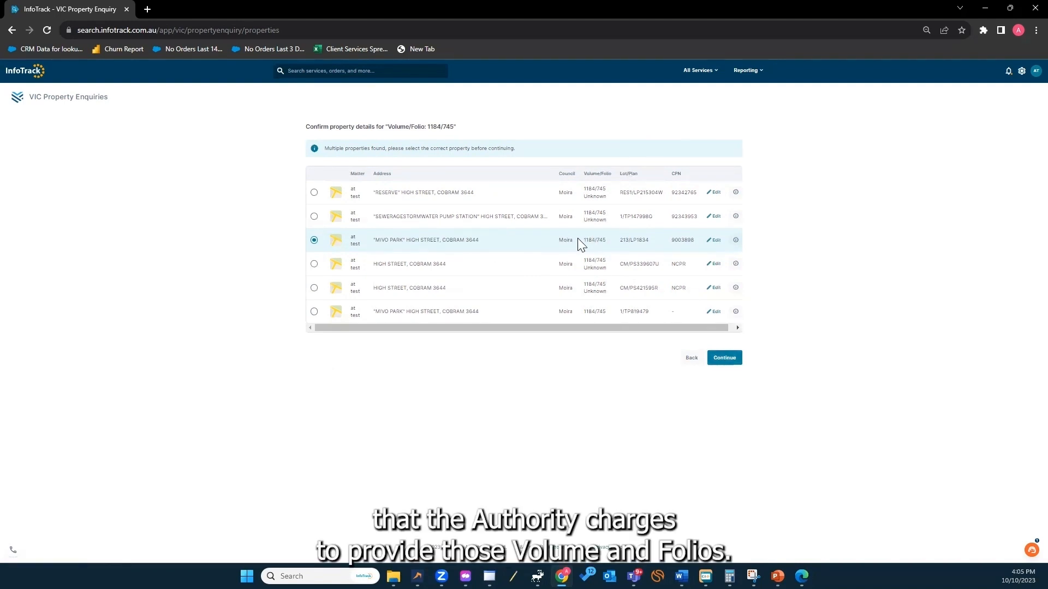
Start a new enquiry for the edited property despite the earlier search, and review its list of available certificates.
left_click(734, 353)
left_click(523, 328)
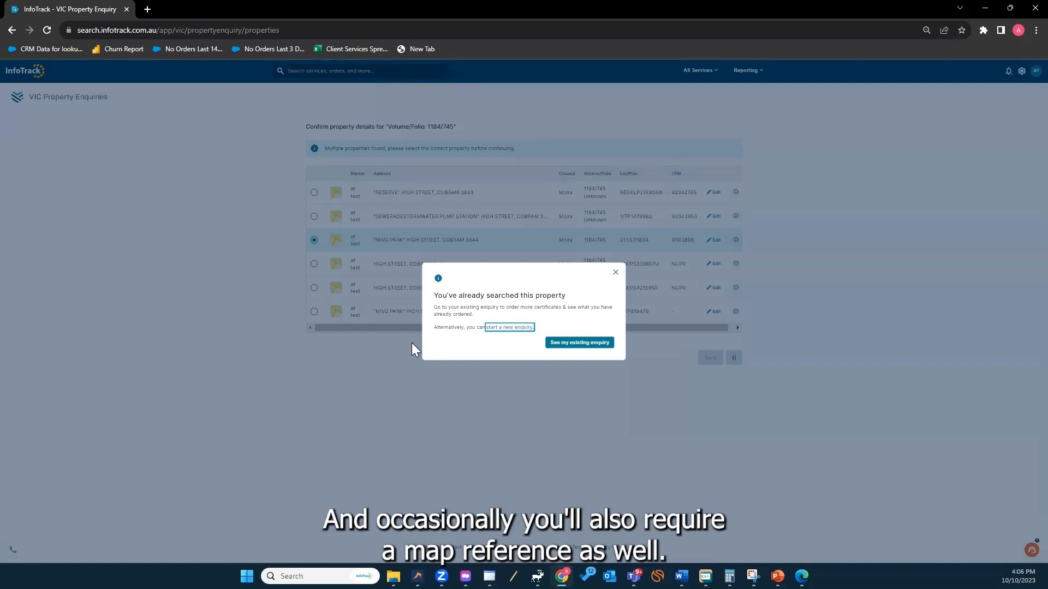
key("alt+Tab")
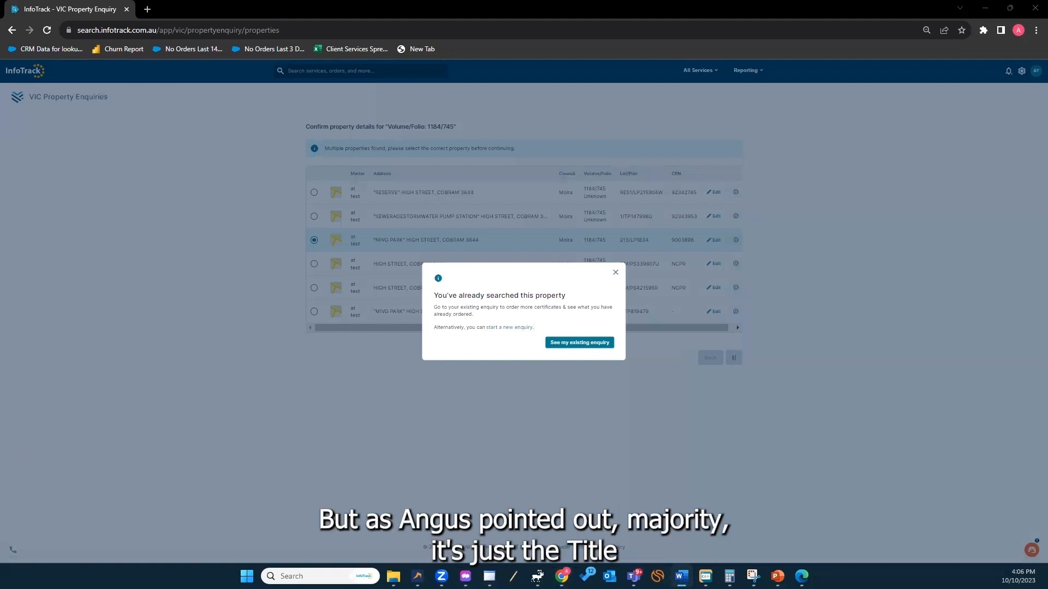
left_click(580, 342)
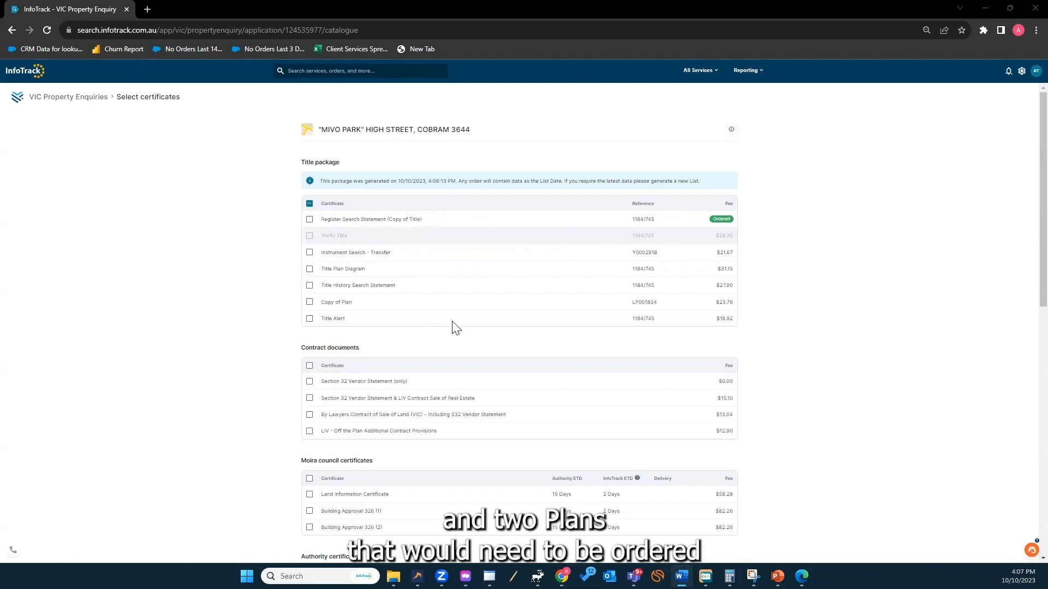
scroll(362, 334, "down", 5)
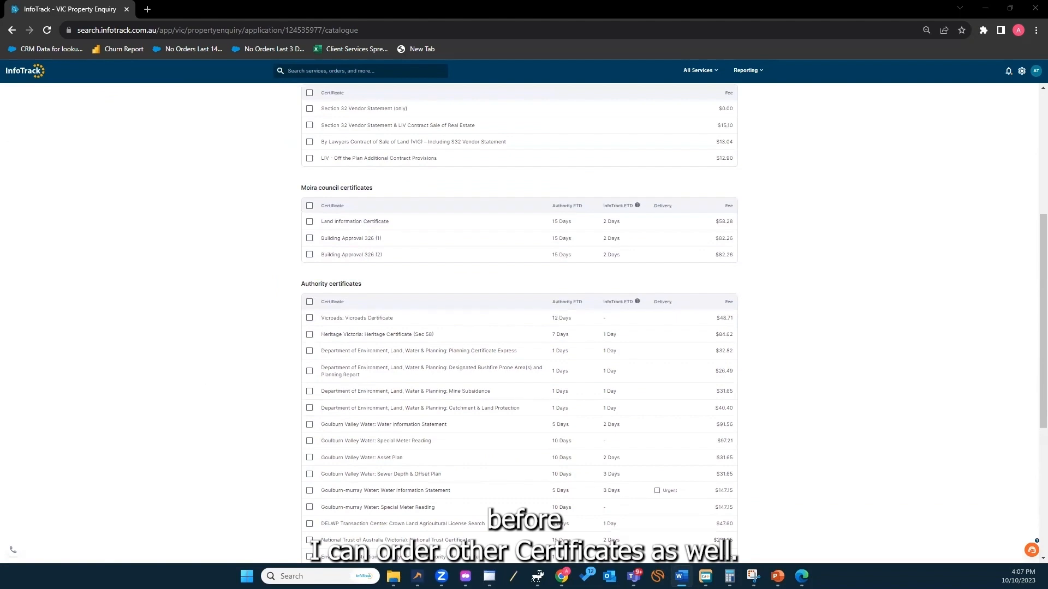
Return to the property search and look up Volume/Folio 5136/173 under the same matter.
left_click(12, 30)
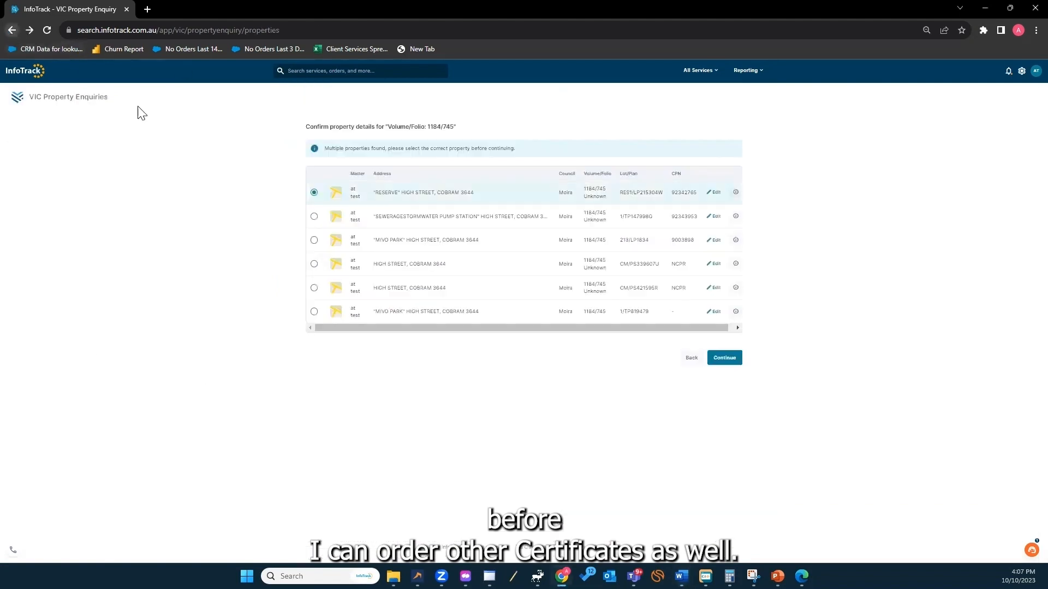
left_click(11, 30)
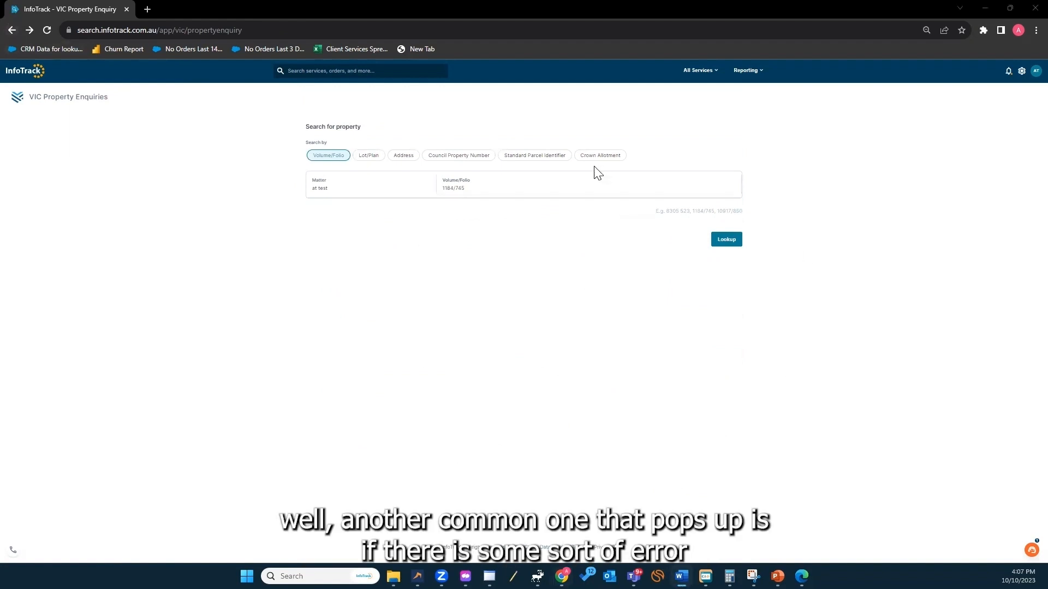
left_click_drag(481, 184, 428, 185)
type("5136/173")
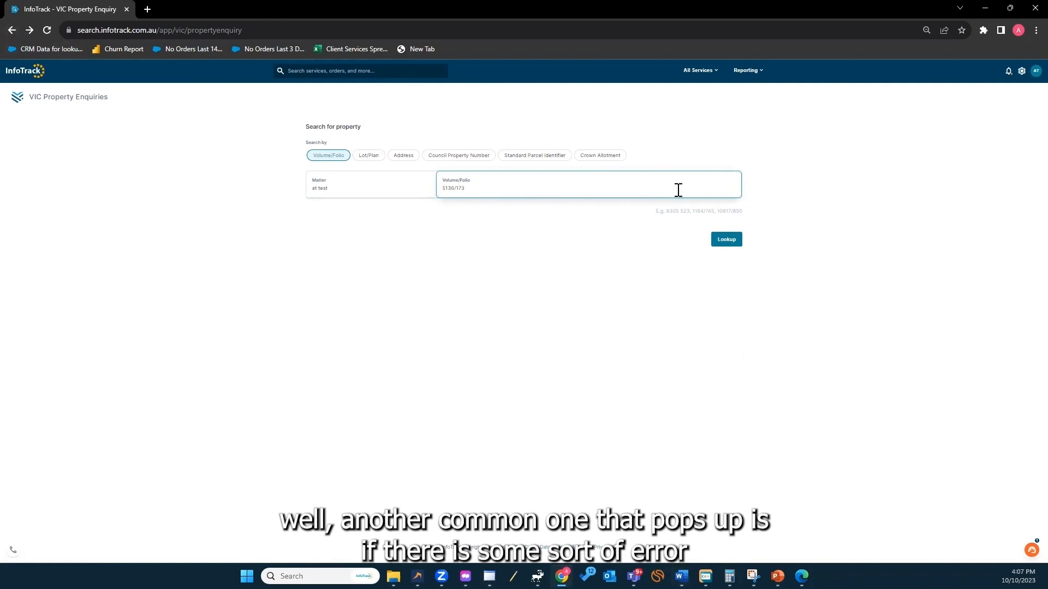
left_click(735, 239)
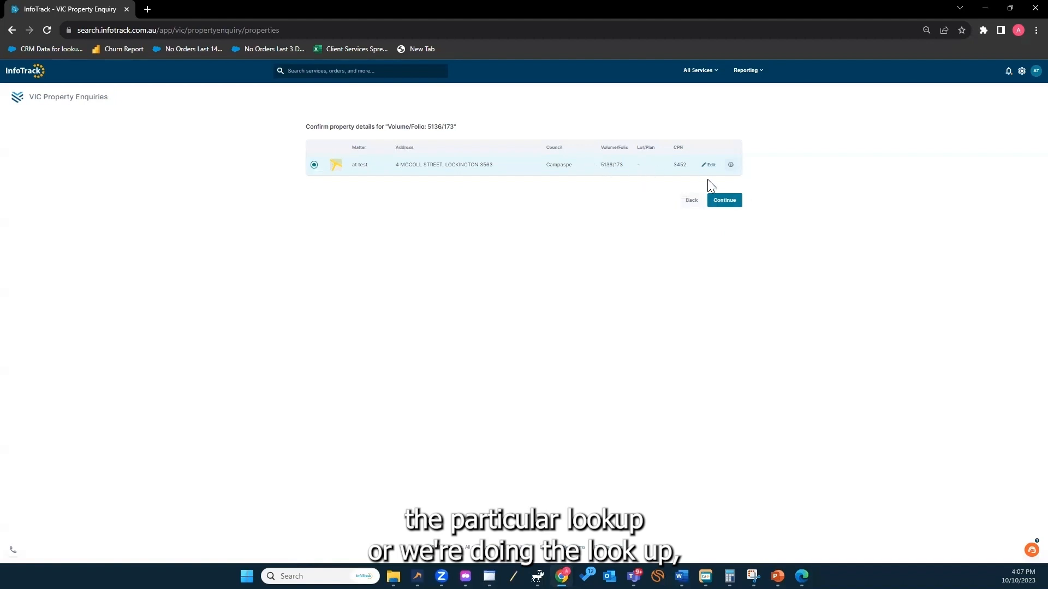
Try to continue with the property found, dismiss the existing-enquiry prompt, and read the map reference error.
left_click(724, 200)
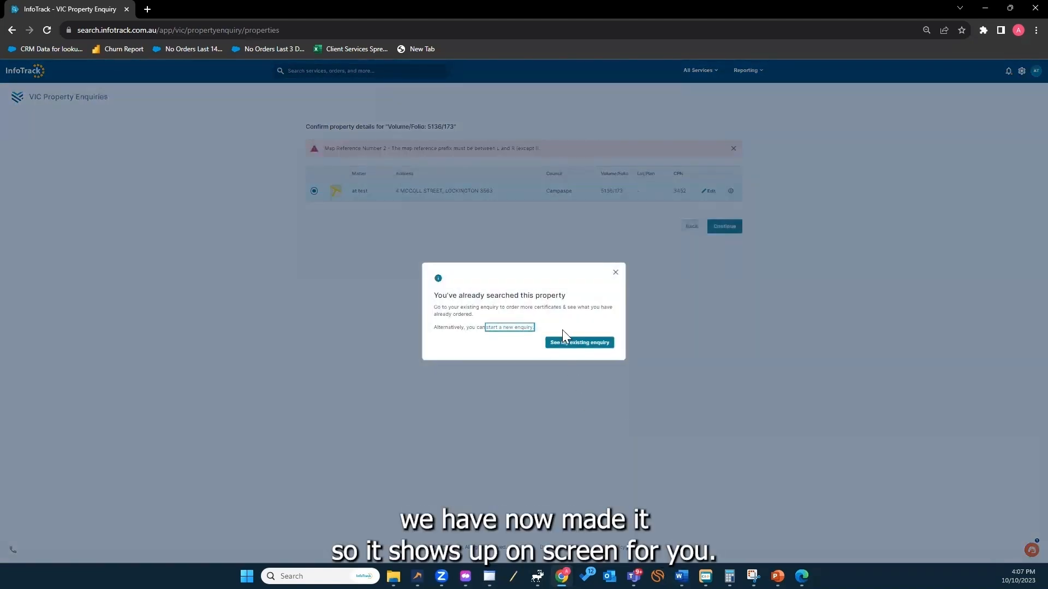
left_click(615, 272)
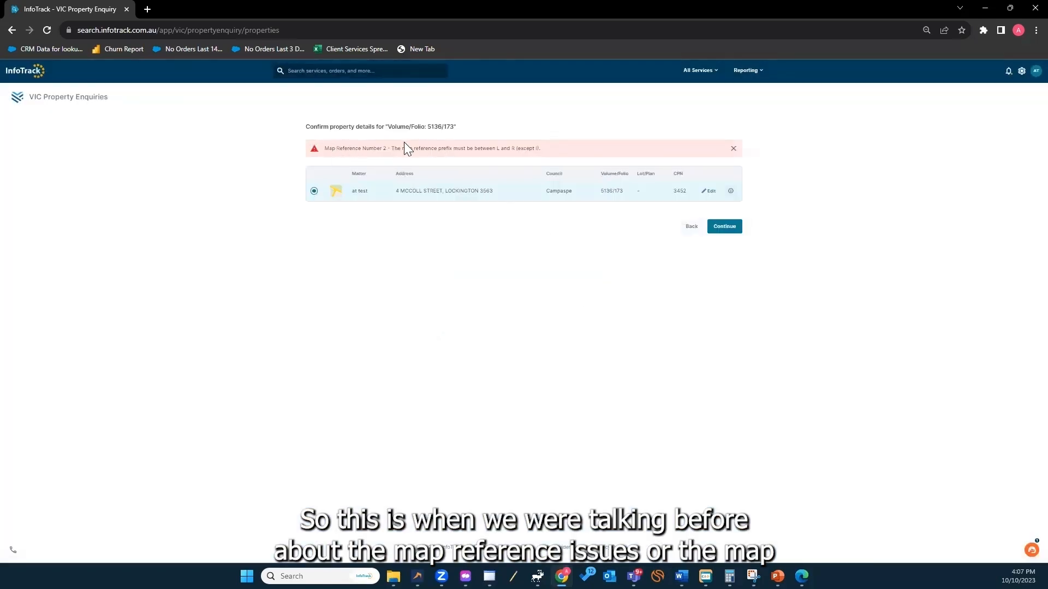
left_click_drag(393, 148, 516, 149)
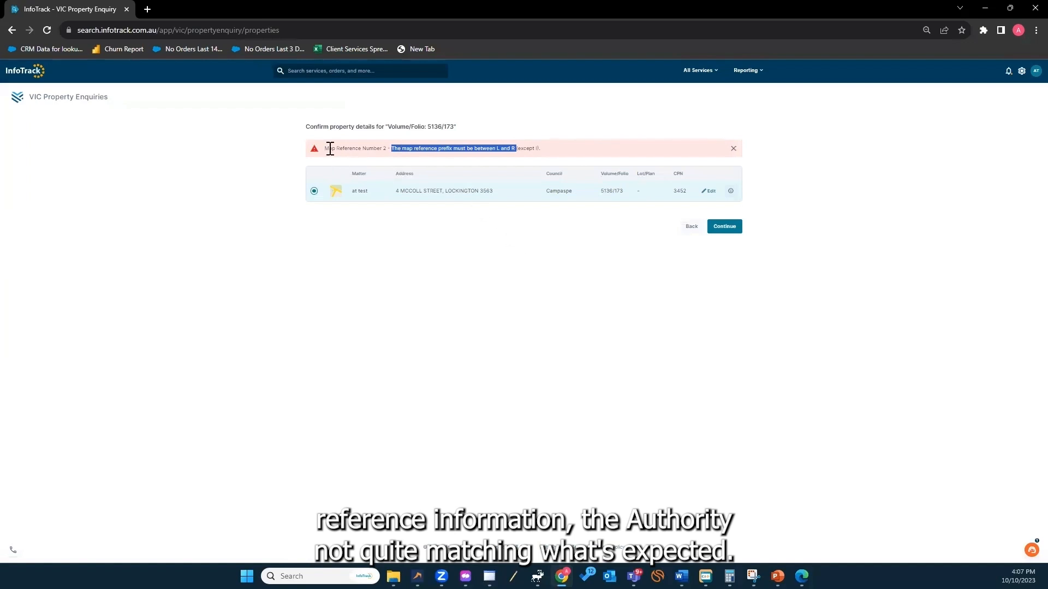
Remove the second Vicroads map reference from the property's details and confirm the edit.
left_click(708, 191)
scroll(587, 304, "down", 3)
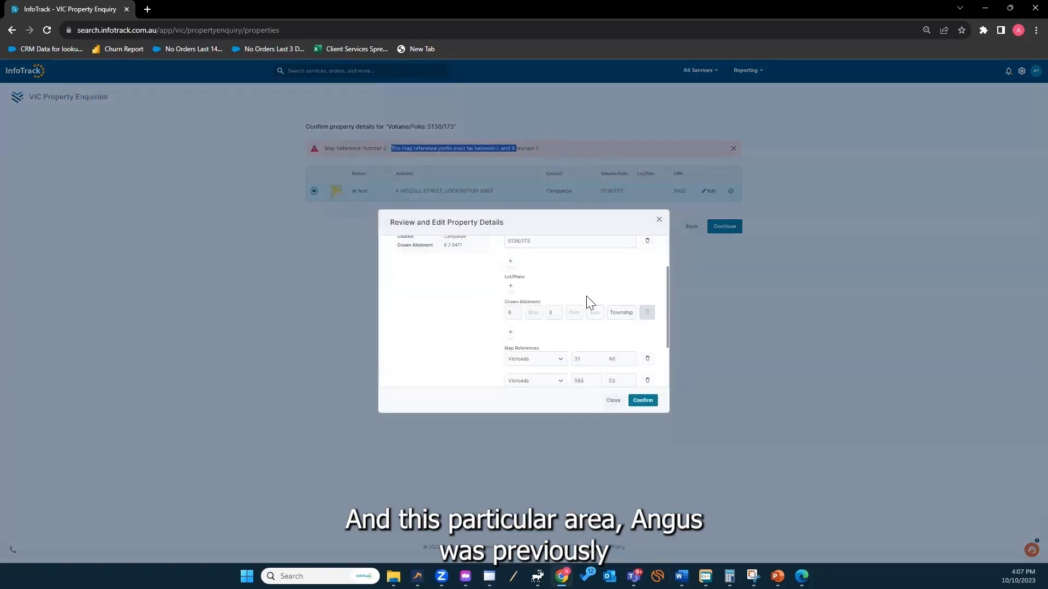
scroll(589, 303, "up", 3)
scroll(591, 304, "down", 1)
scroll(589, 288, "down", 1)
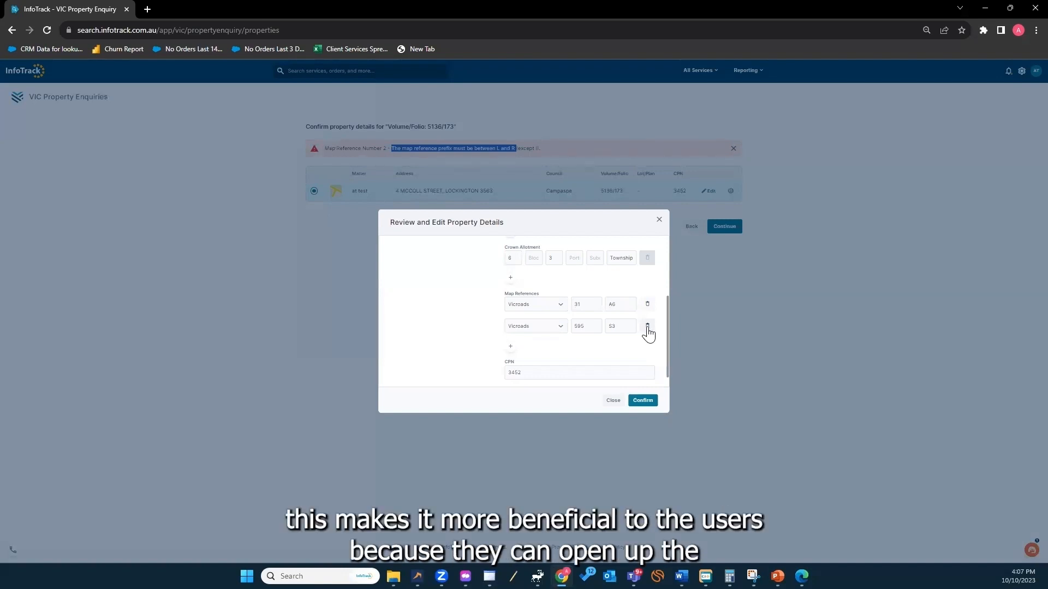
scroll(455, 327, "up", 3)
scroll(553, 331, "down", 3)
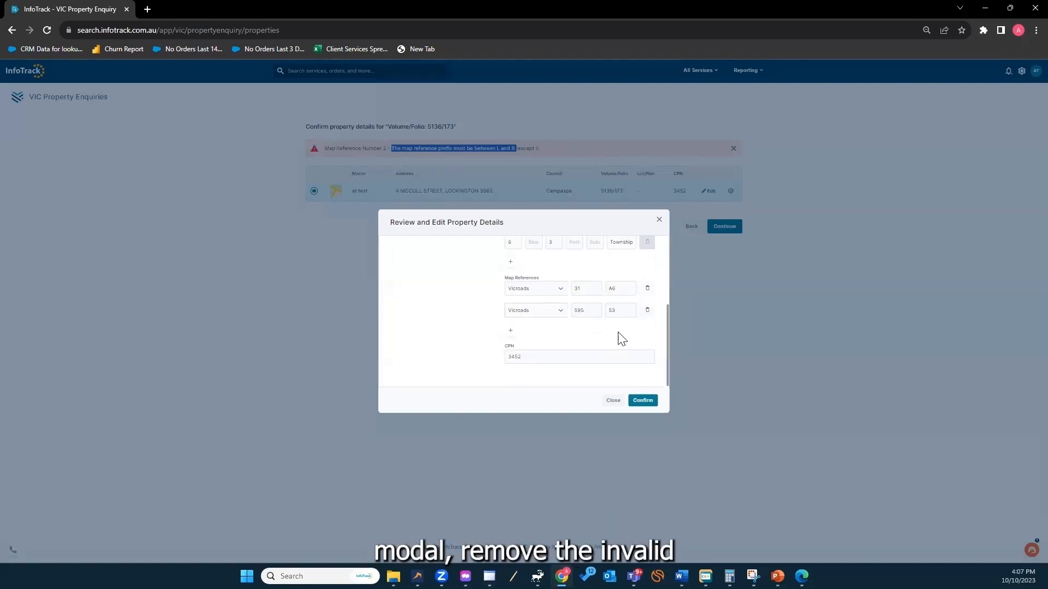
left_click(649, 312)
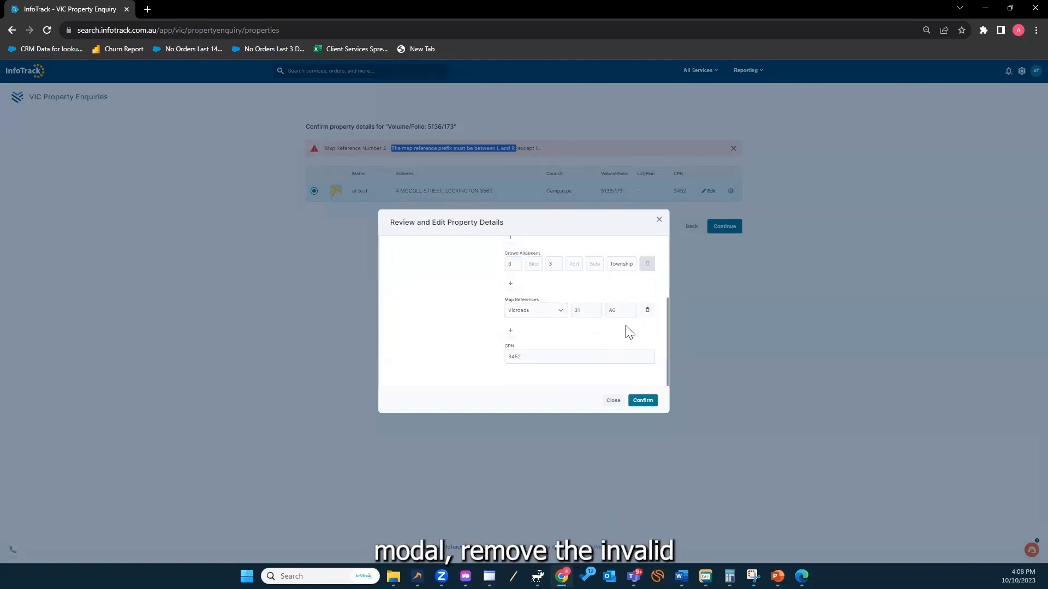
left_click(644, 401)
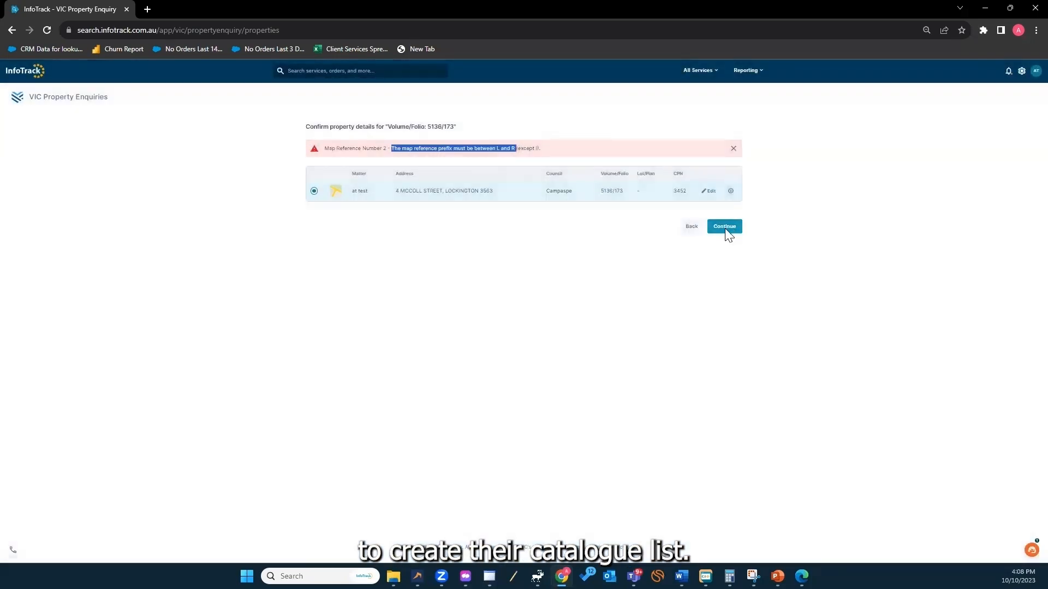
Start a new enquiry with the corrected property details and review its title, contract and council certificate options.
left_click(726, 227)
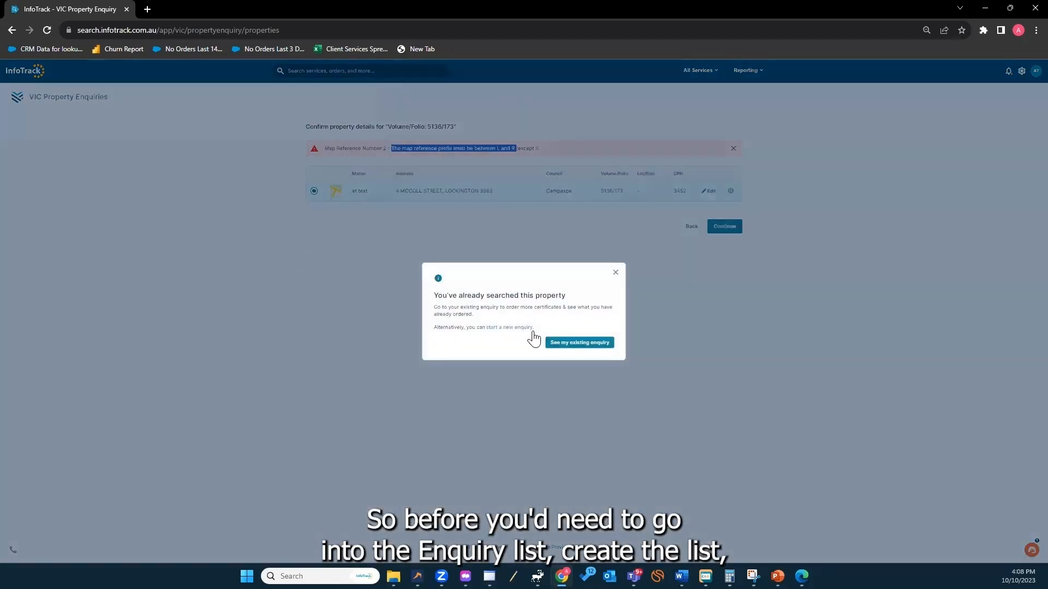
left_click(513, 328)
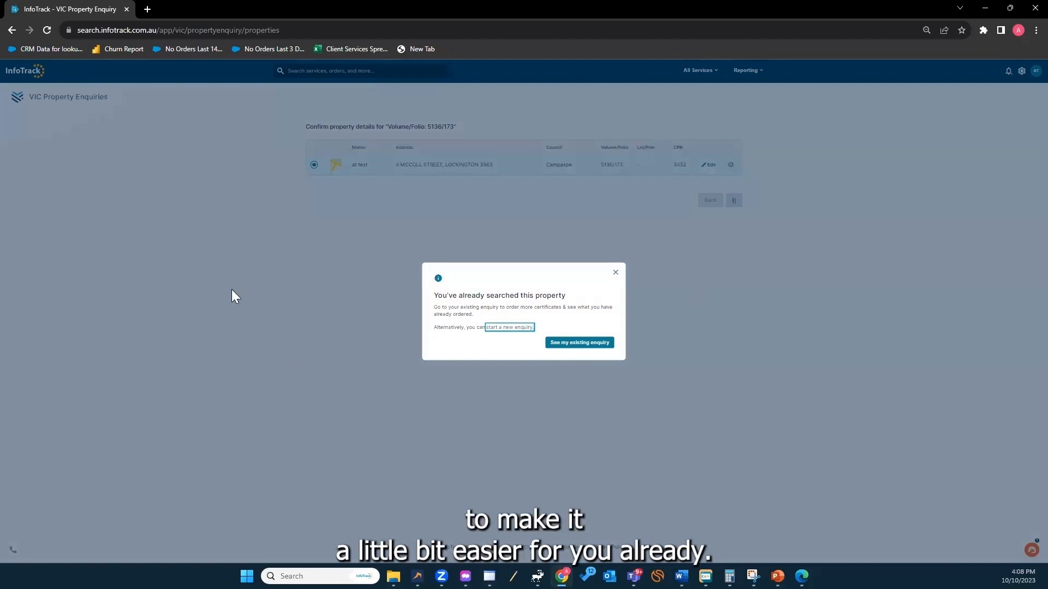
left_click(580, 342)
scroll(491, 218, "down", 2)
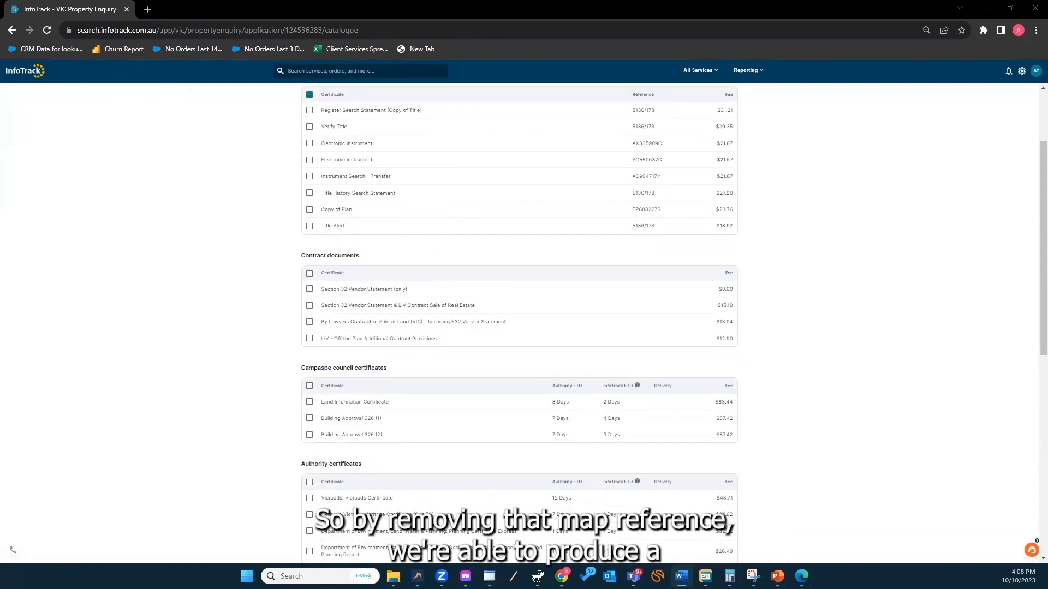
scroll(393, 367, "up", 2)
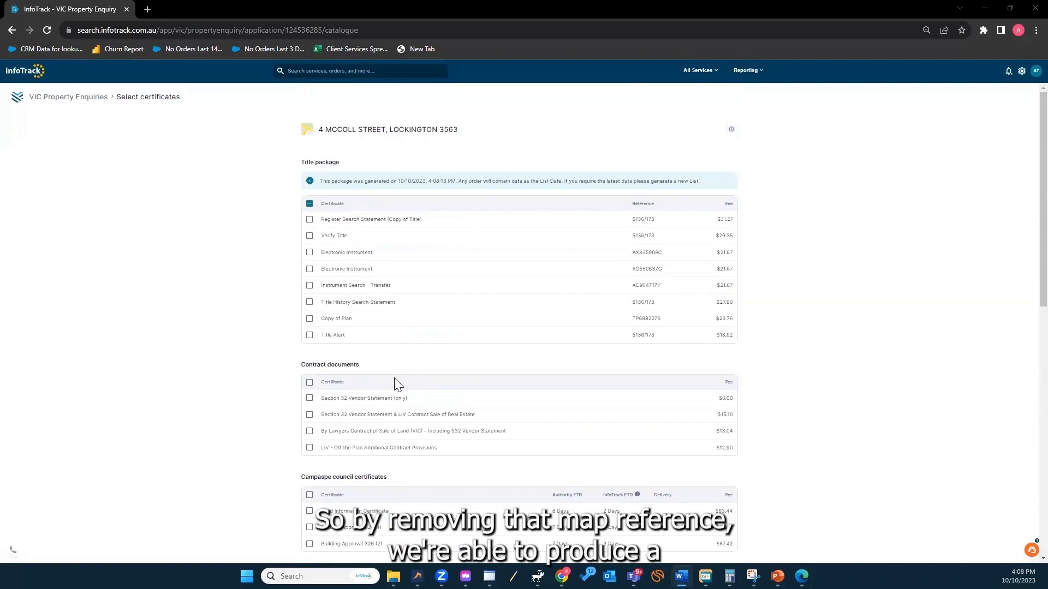
scroll(396, 383, "down", 1)
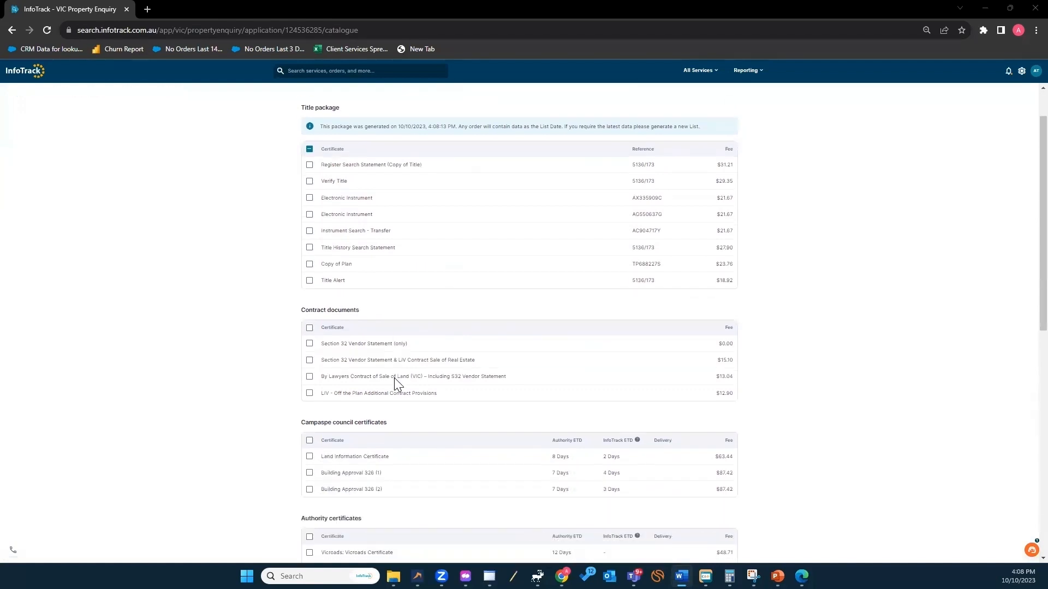